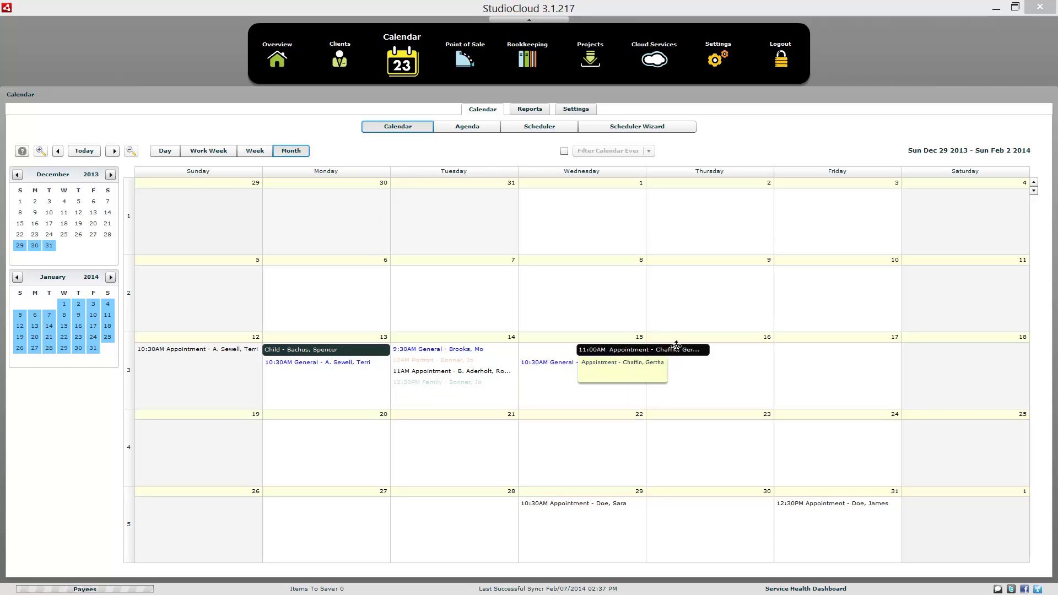
Pick out Monday, January 13, 2014 in the January mini-calendar
mouse_move(544, 364)
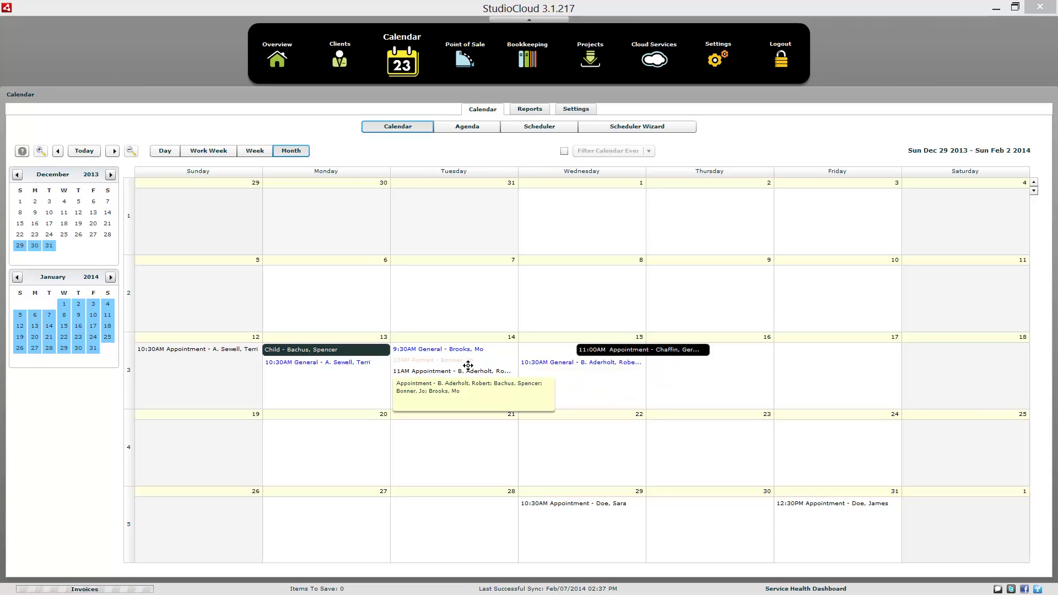
mouse_move(319, 361)
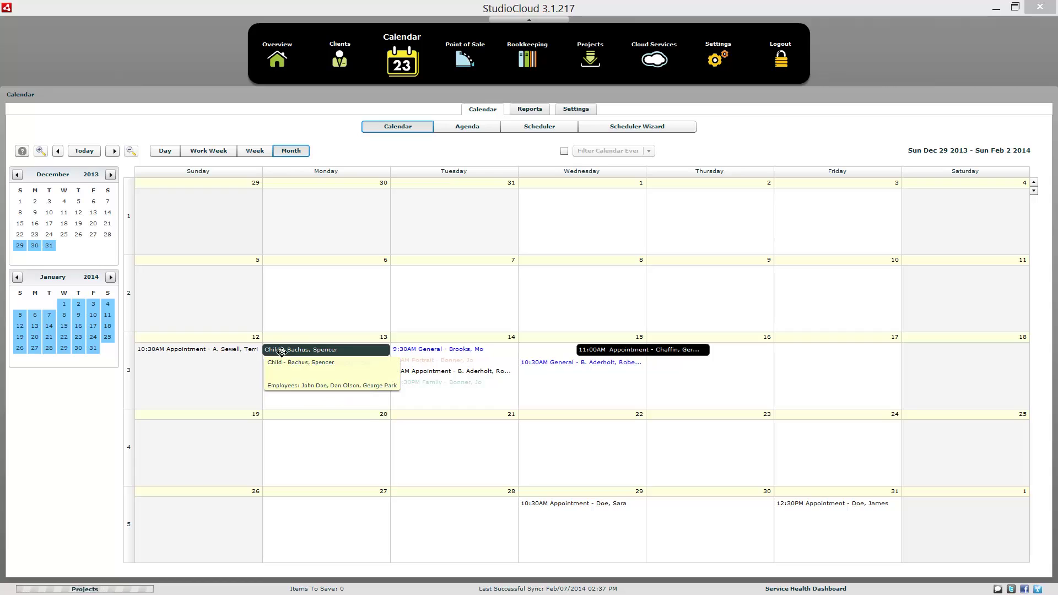
left_click(38, 325)
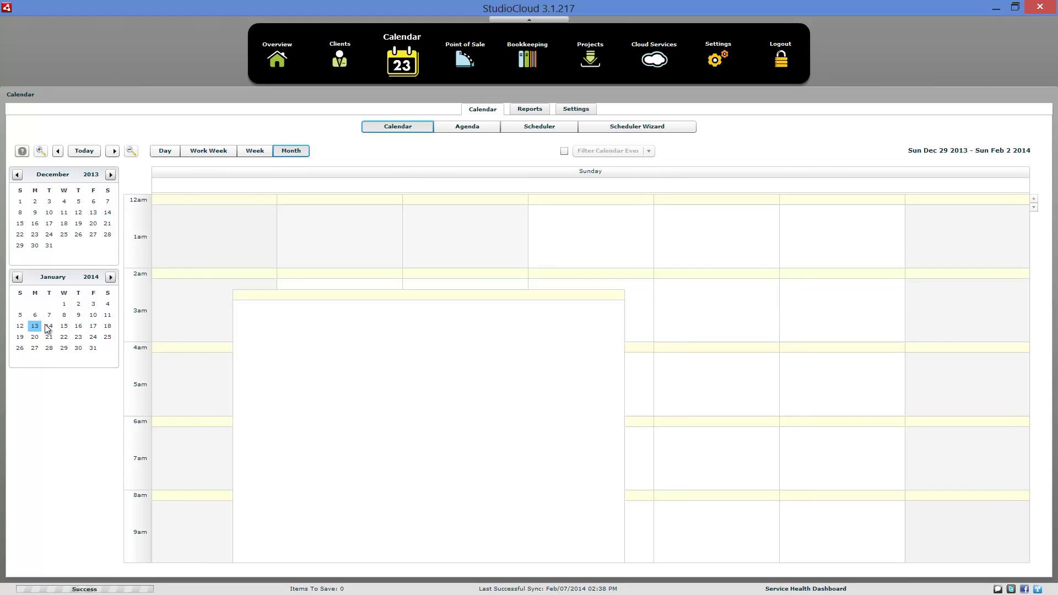
mouse_move(373, 315)
scroll(374, 315, "down", 2)
scroll(375, 317, "up", 5)
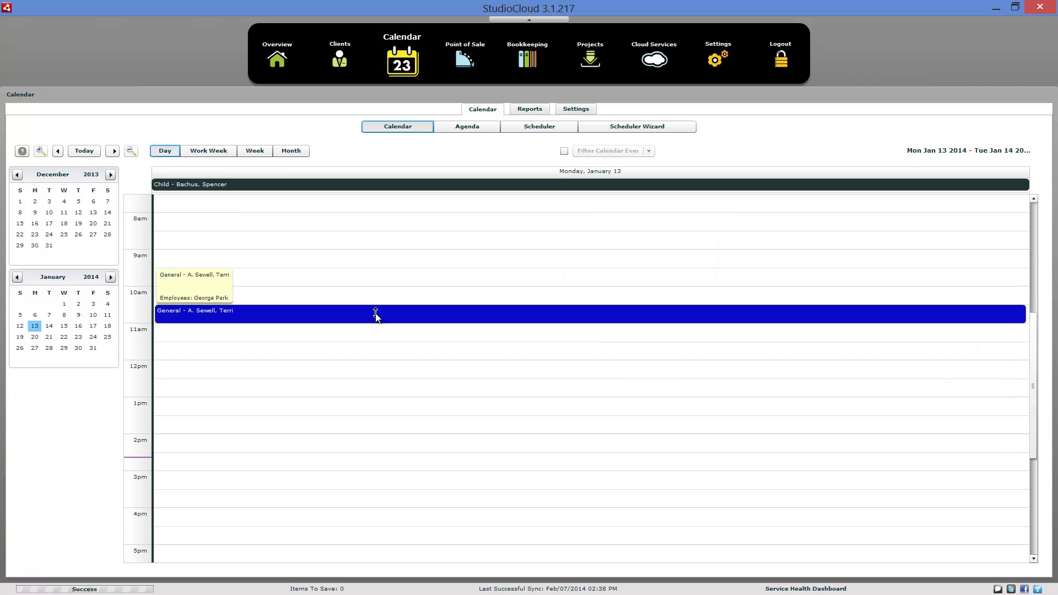
scroll(377, 317, "down", 3)
scroll(378, 350, "down", 1)
scroll(377, 350, "up", 3)
scroll(377, 350, "down", 2)
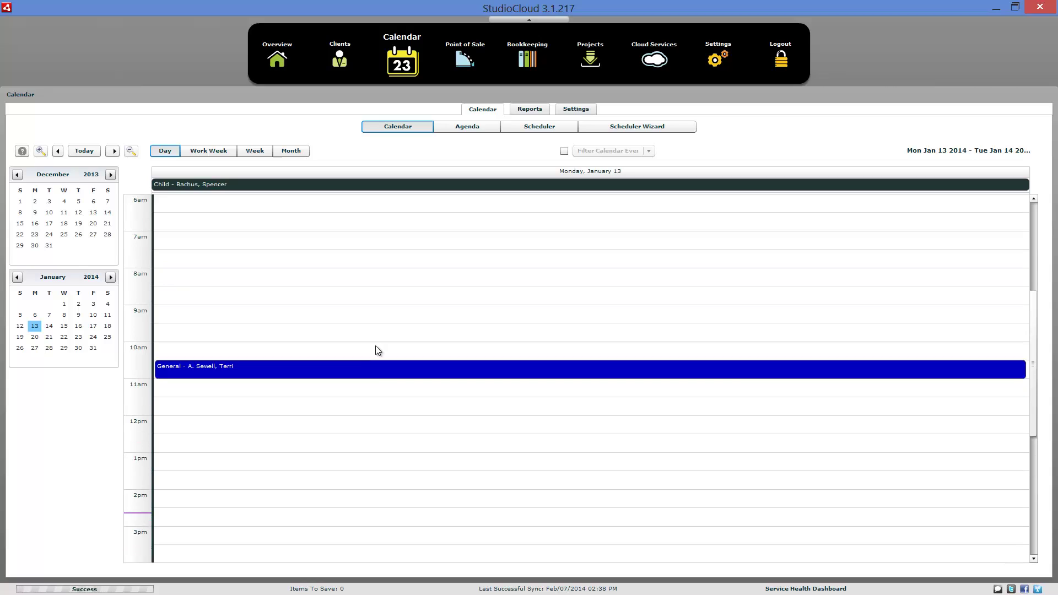
left_click(385, 391)
left_click_drag(385, 391, 382, 483)
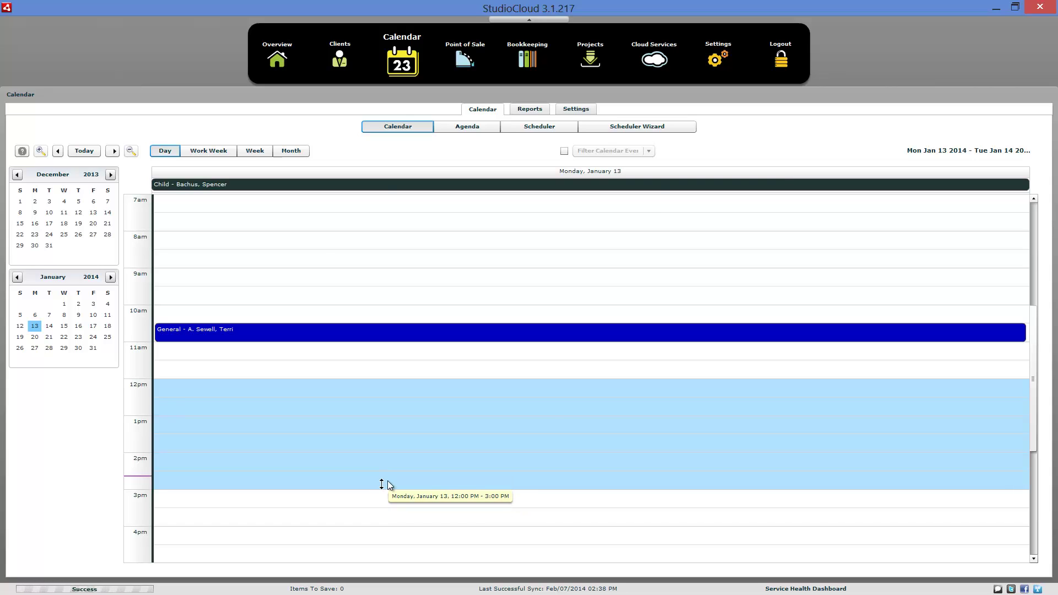
double_click(540, 421)
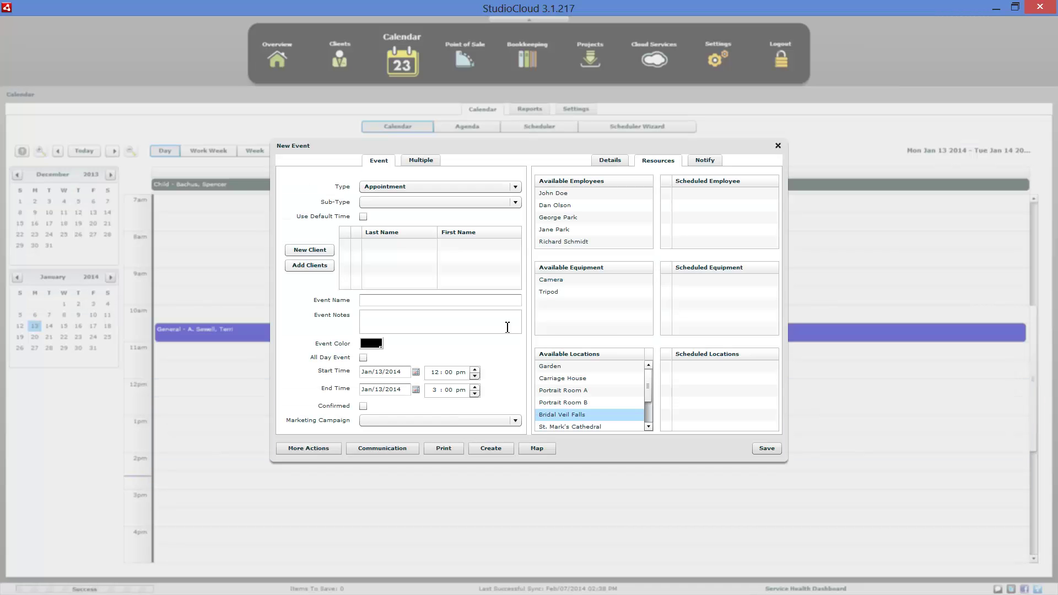
left_click(453, 189)
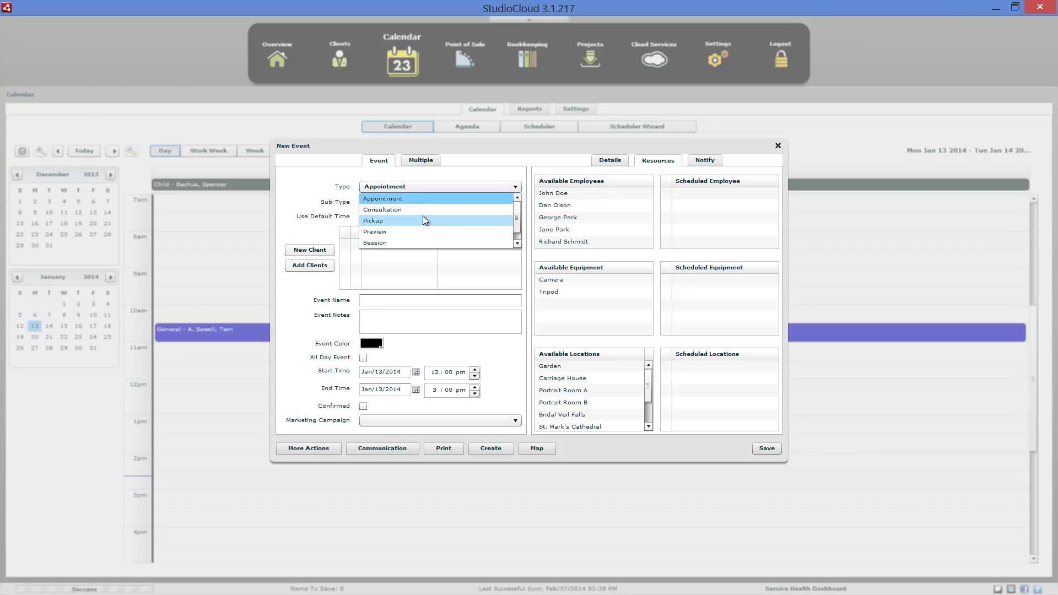
left_click(408, 240)
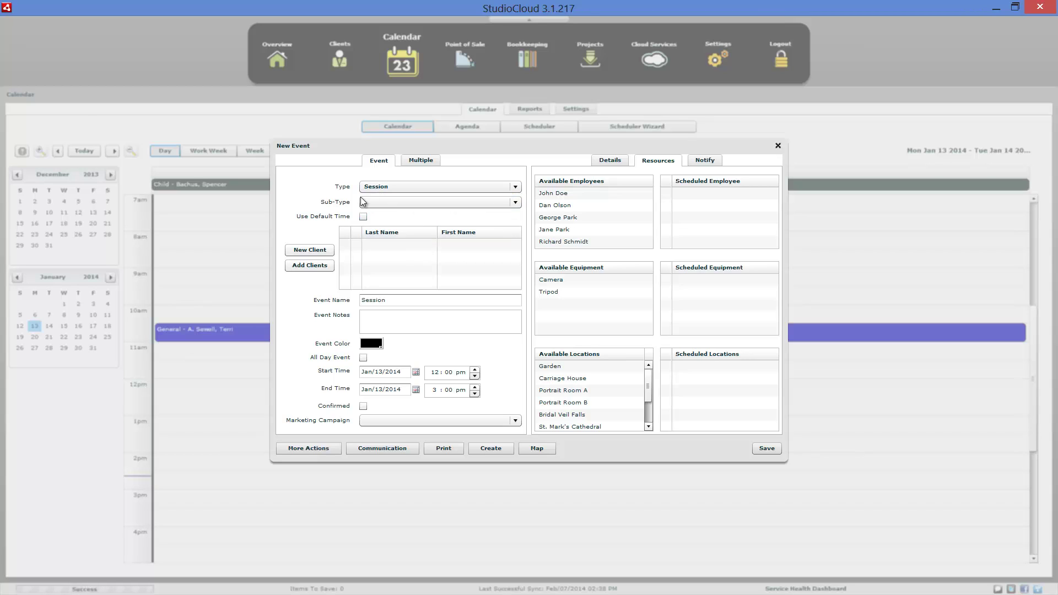
left_click(778, 145)
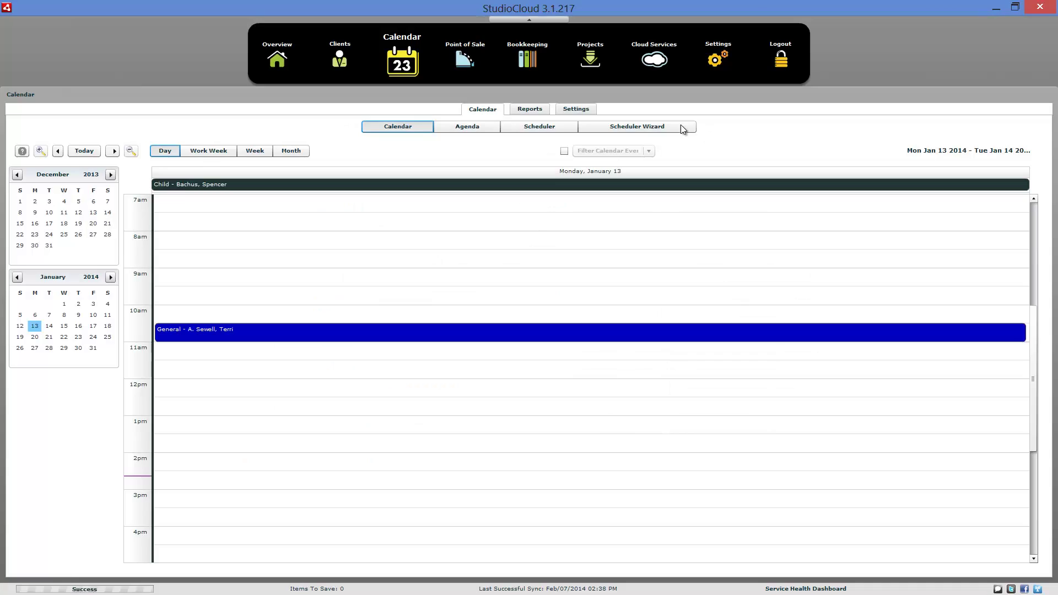
Inspect the Wedding calendar type's 30-minute default length in Manage Calendar Types, closing without saving
left_click(576, 109)
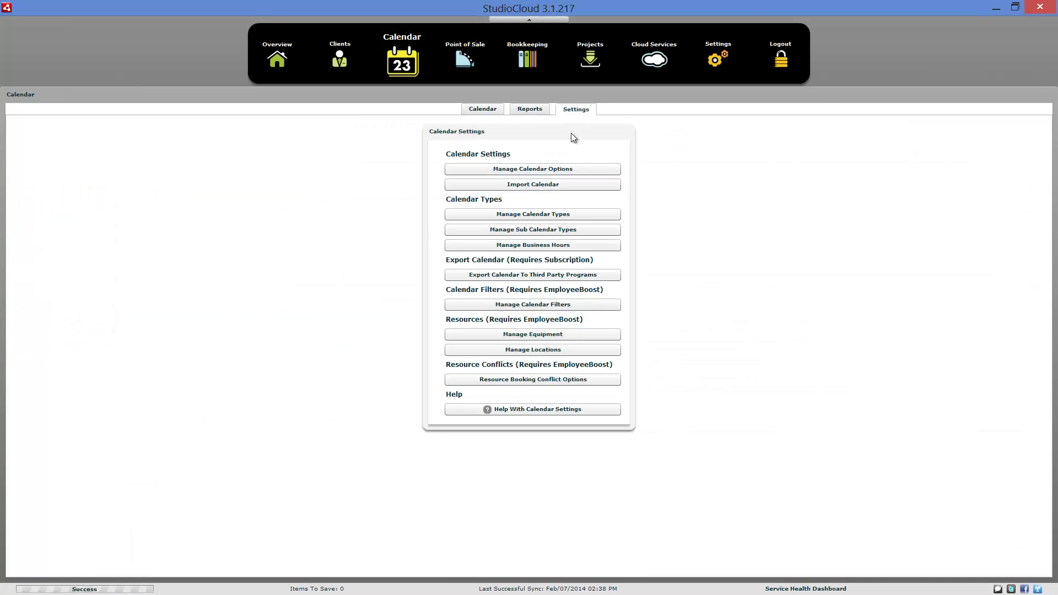
left_click(572, 214)
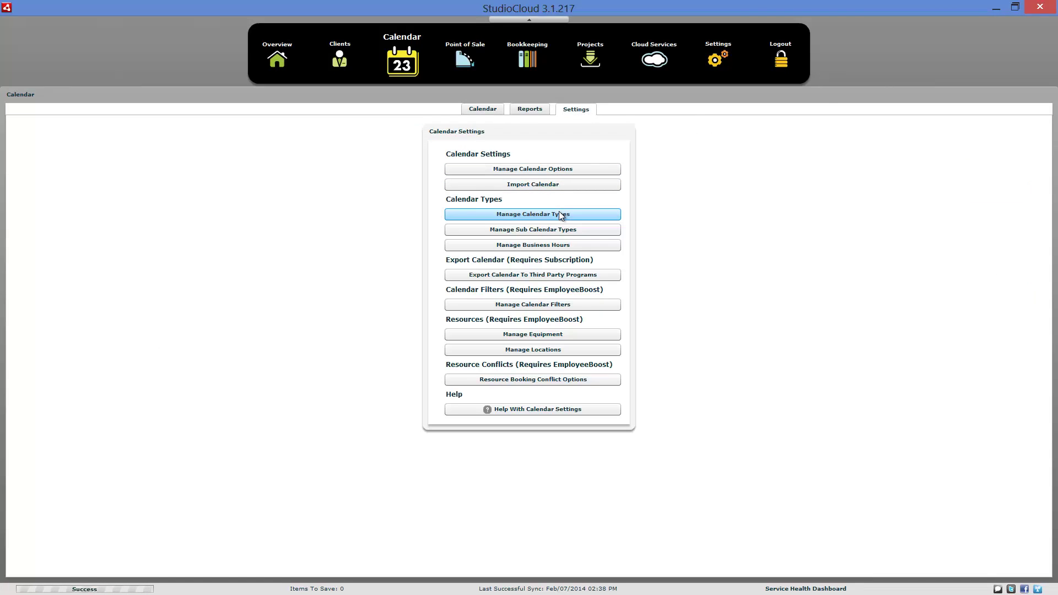
left_click(617, 216)
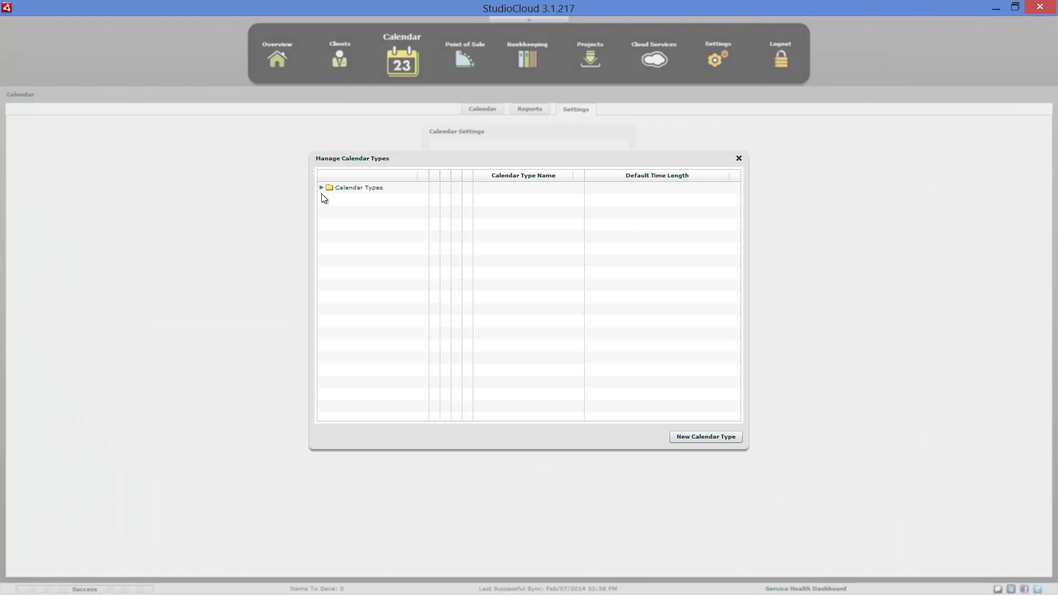
left_click(322, 188)
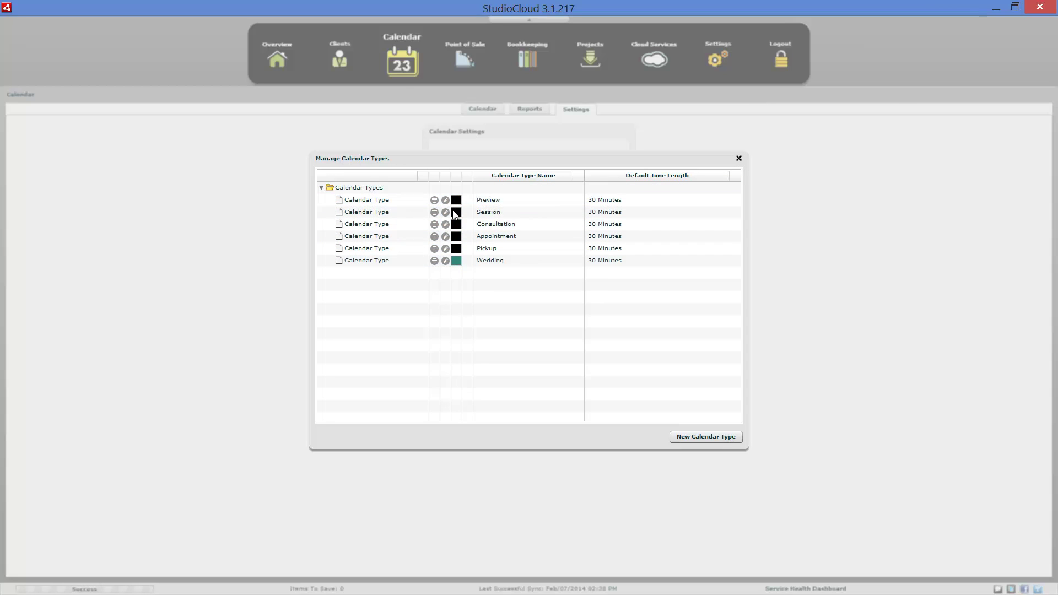
left_click(445, 260)
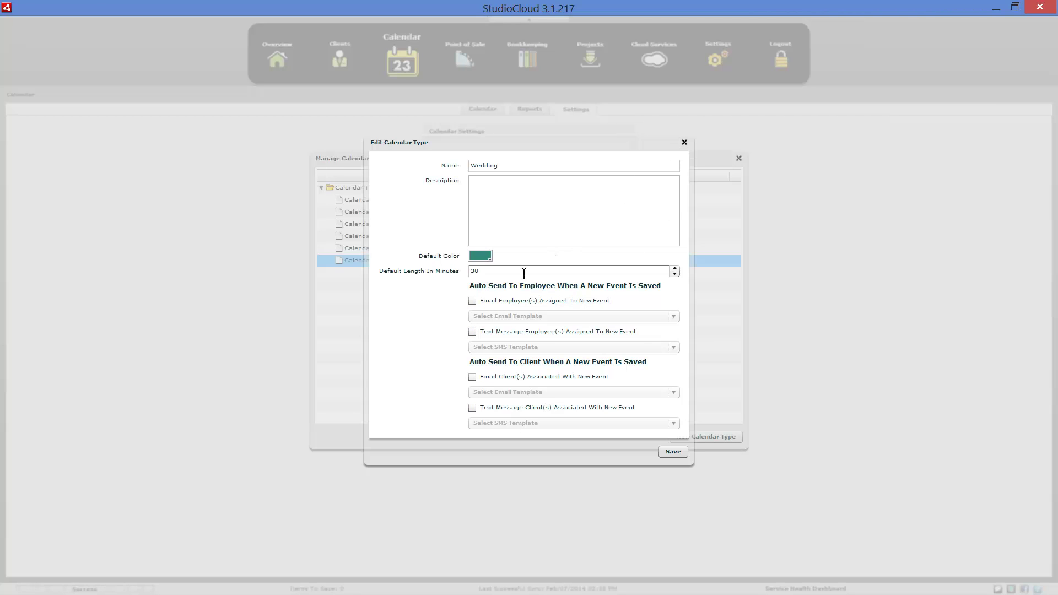
left_click(491, 274)
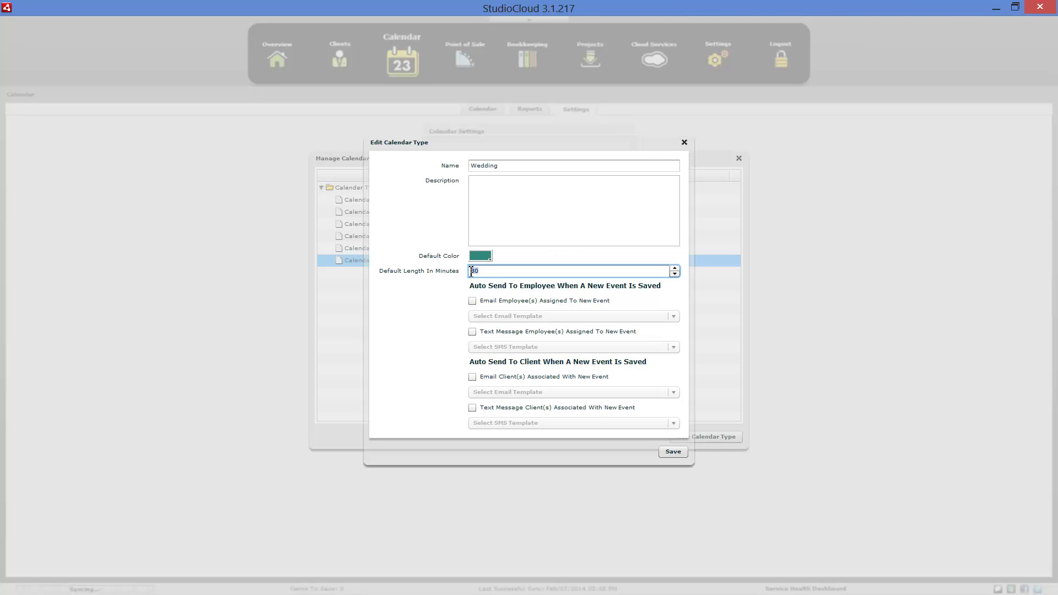
left_click(684, 142)
Back on the day view, trial an 11:30 AM–12:30 PM Session event and discard it
left_click(739, 158)
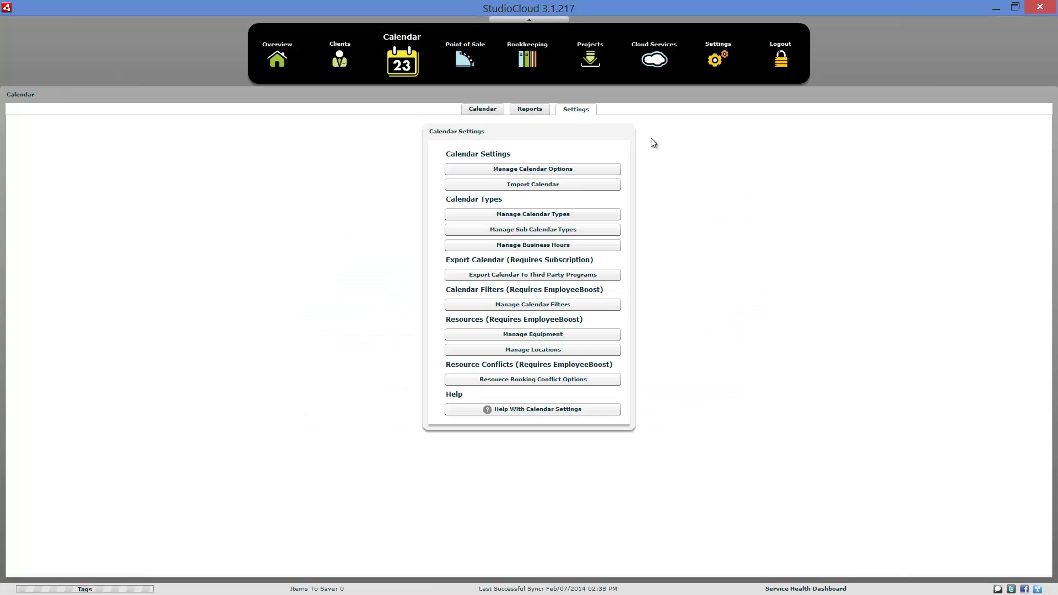
left_click(490, 111)
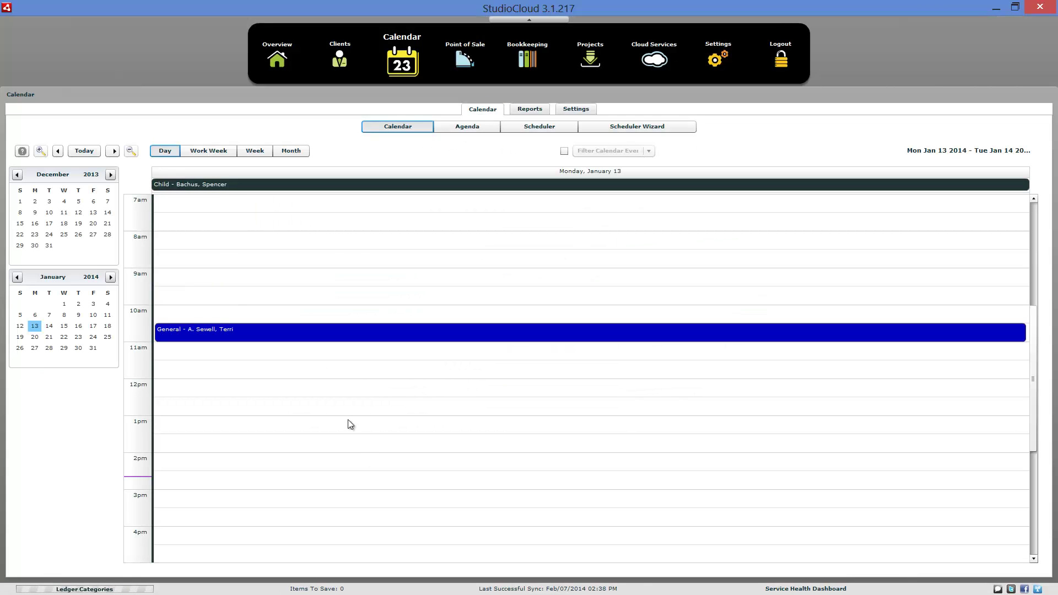
left_click(323, 365)
left_click_drag(323, 365, 321, 389)
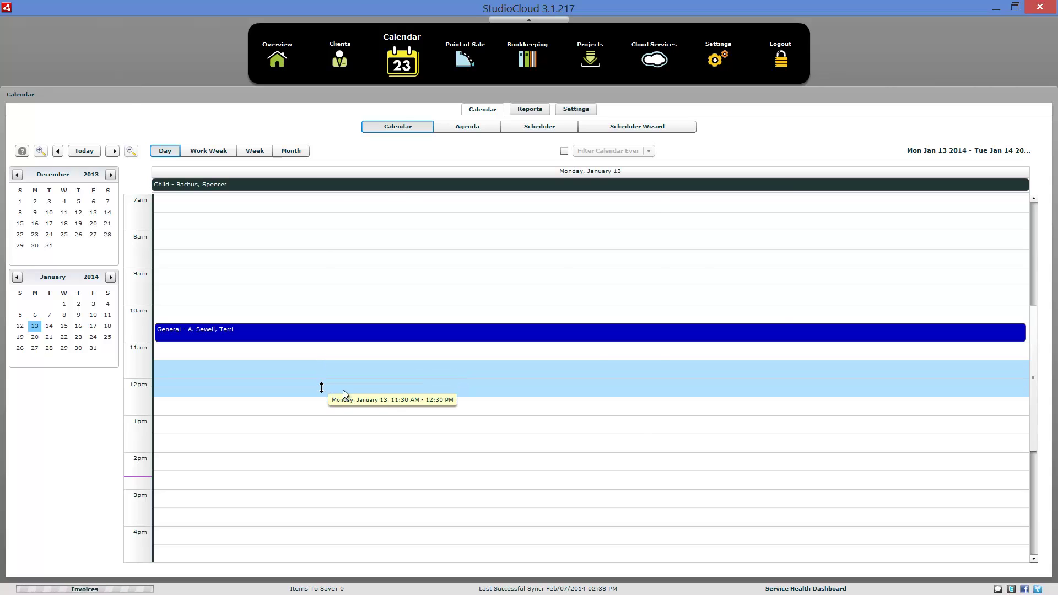
double_click(321, 388)
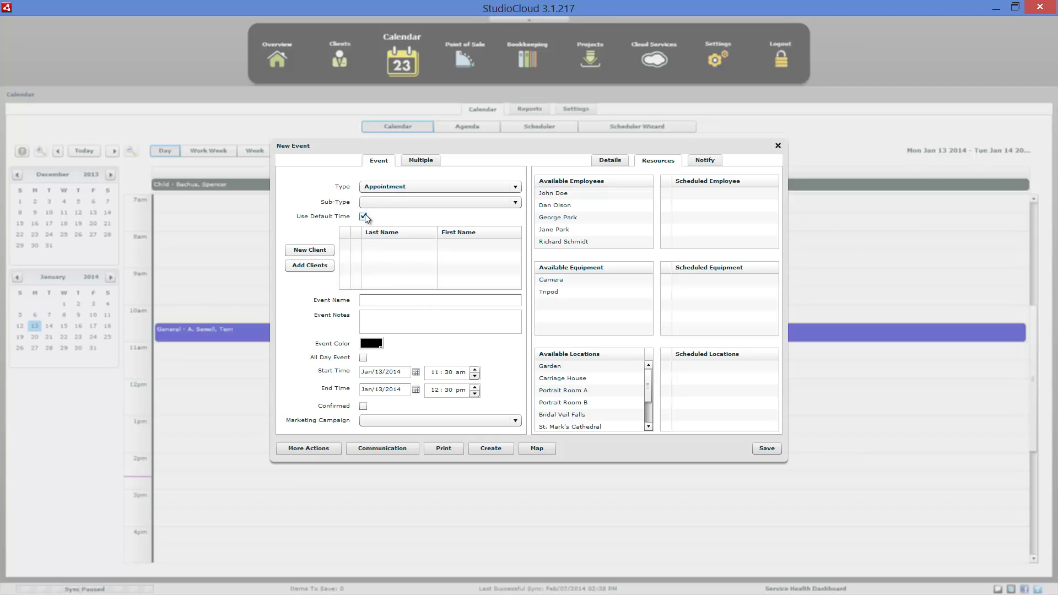
left_click(384, 188)
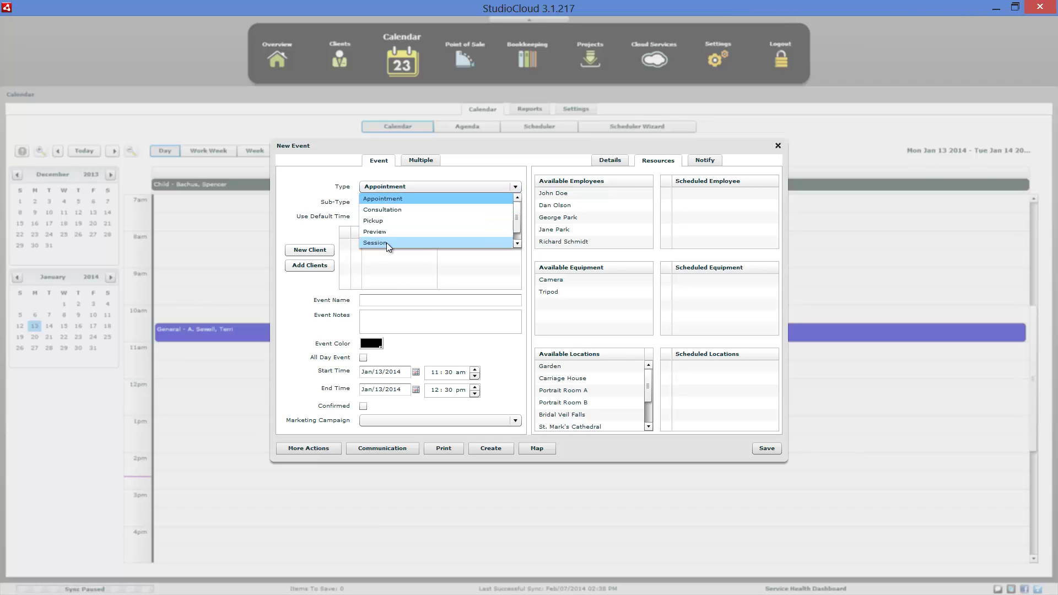
left_click(386, 243)
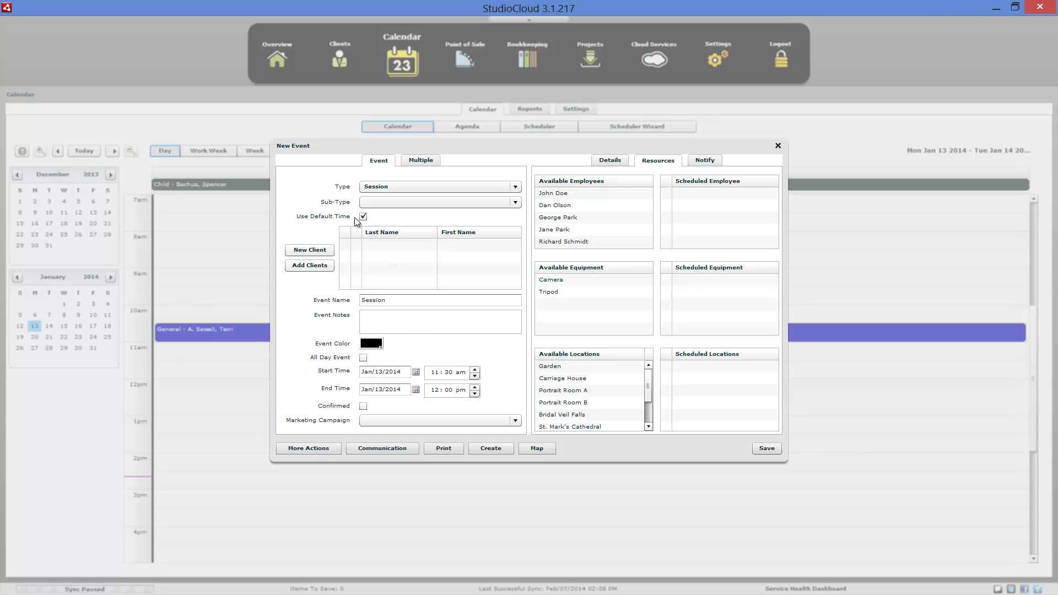
left_click(776, 146)
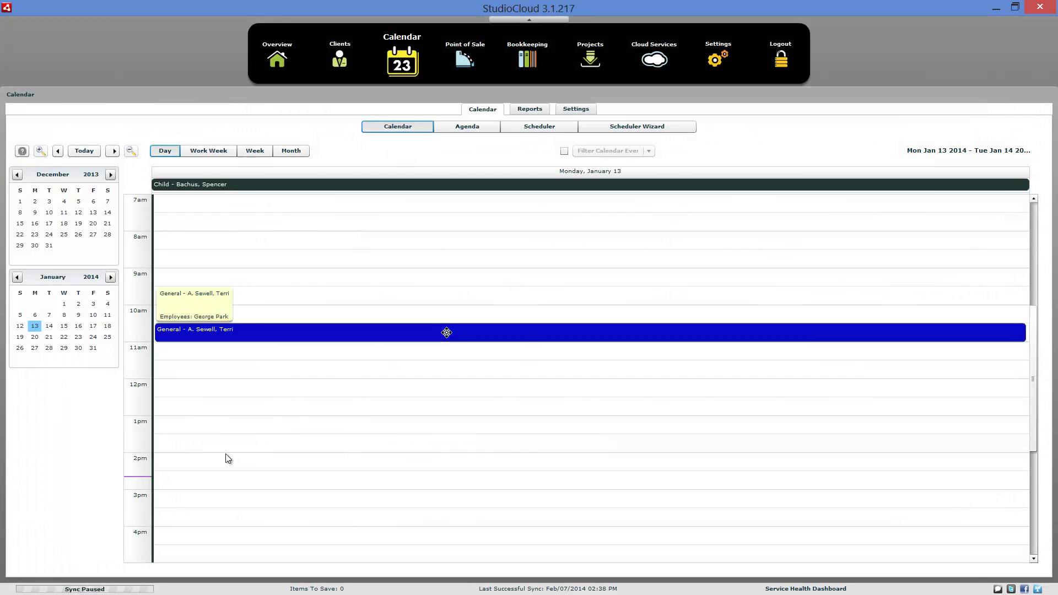
Try a 12:00–12:30 PM event and discard it without saving
mouse_move(225, 403)
left_mouse_down()
mouse_move(228, 458)
mouse_move(235, 396)
left_mouse_up()
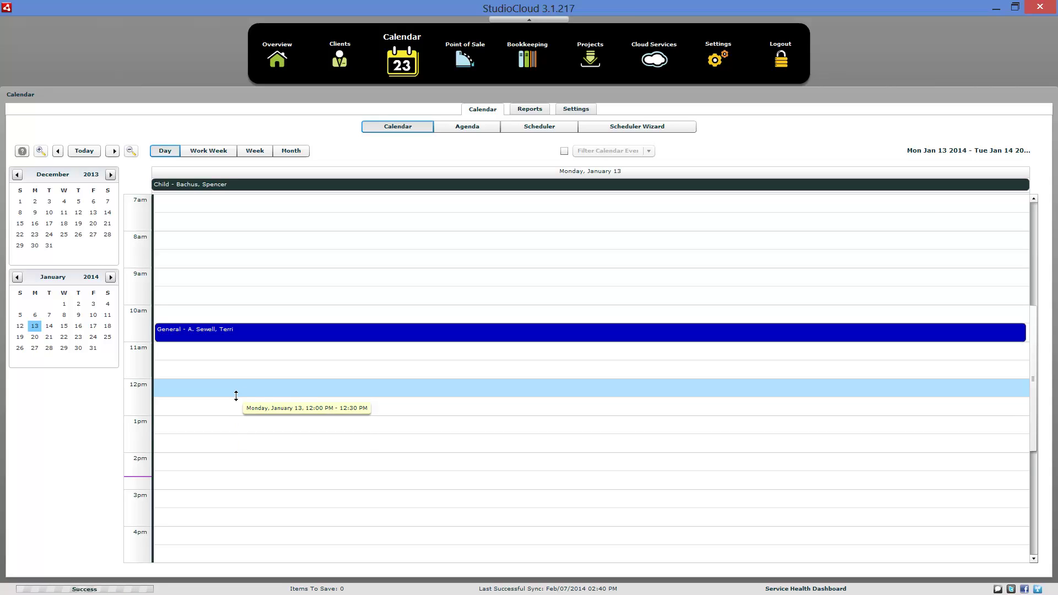
double_click(248, 402)
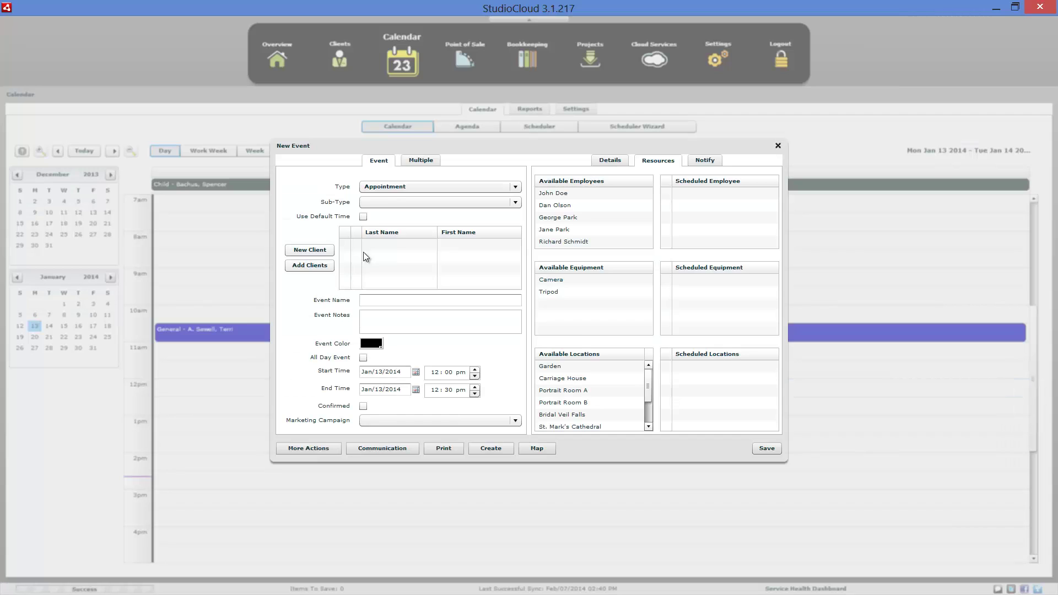
left_click(778, 146)
Enable Auto-Select Default Time Frame For Calendar, save, and select 12–1 pm on the day calendar
left_click(587, 112)
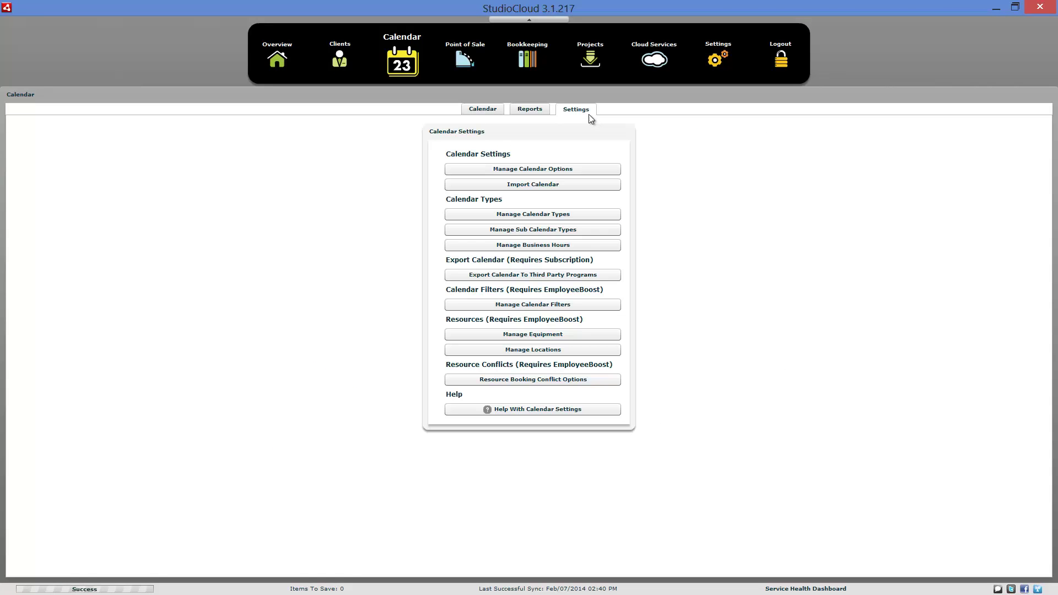
left_click(558, 169)
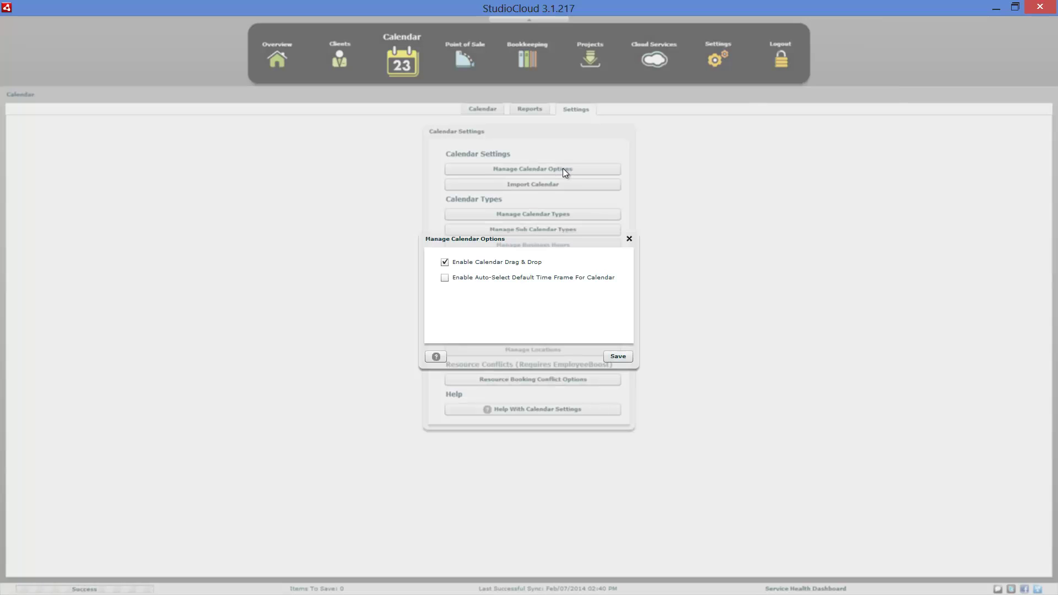
left_click(511, 279)
left_click(629, 239)
left_click(493, 110)
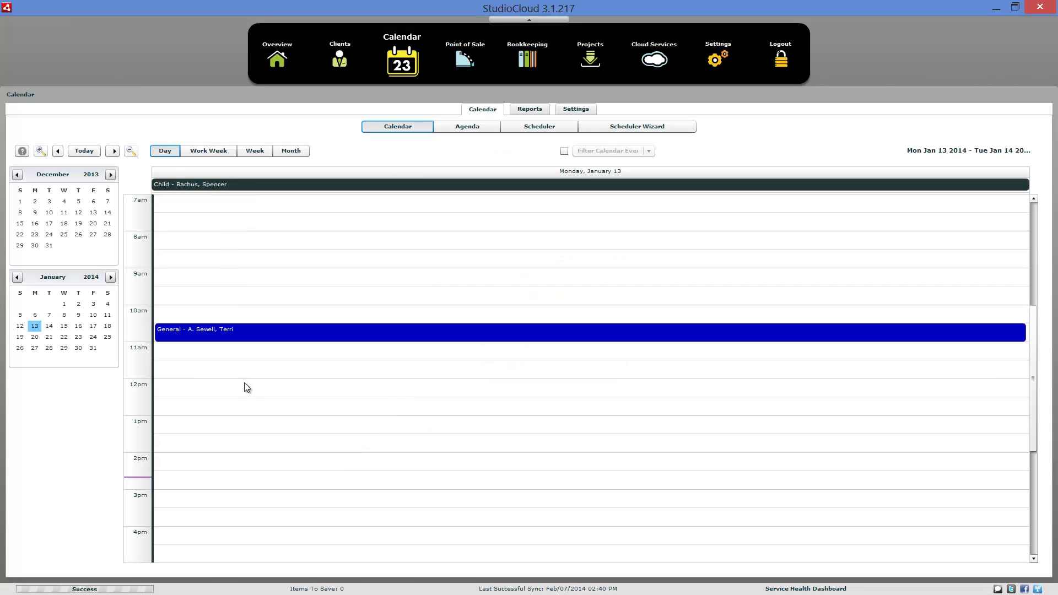
left_click_drag(244, 389, 245, 406)
Start a 12:00–1:00 pm event on Jan 13 and make it a Session
double_click(330, 381)
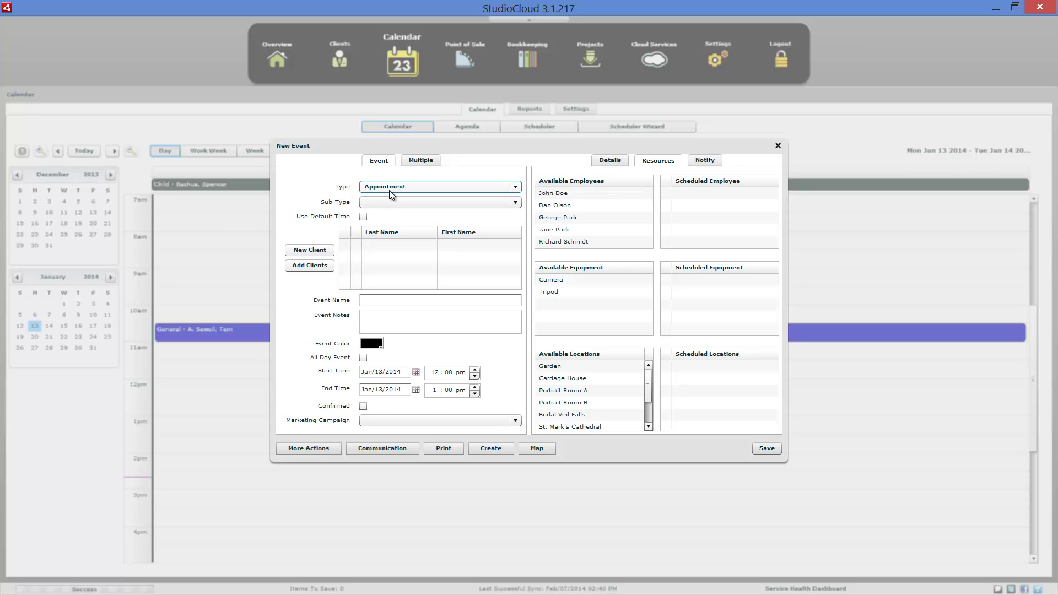
left_click(389, 190)
left_click(391, 242)
left_click(312, 252)
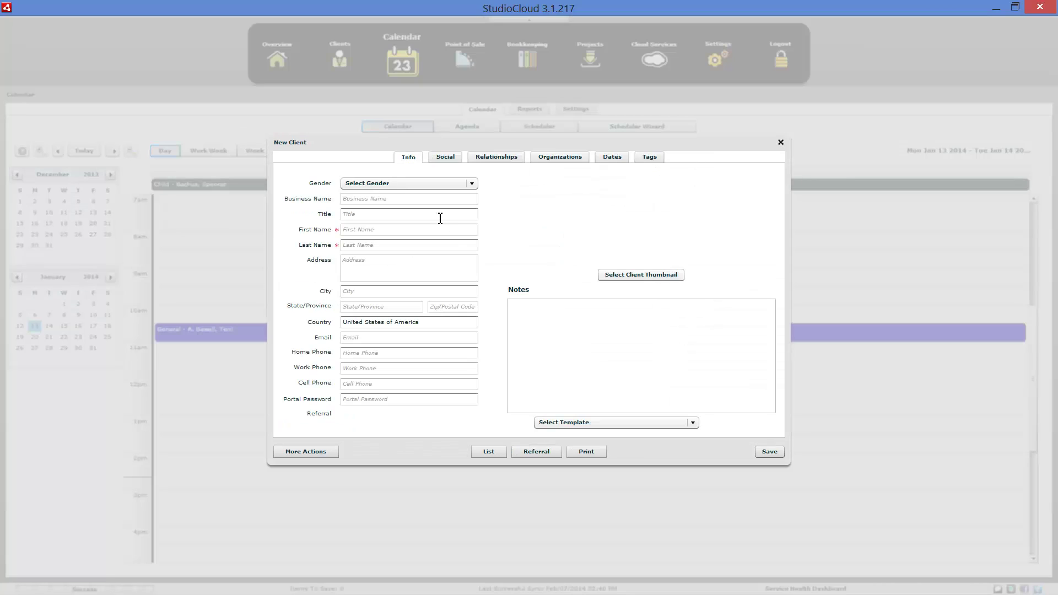
left_click(780, 143)
Attach two existing clients from the client search to the event
left_click(309, 270)
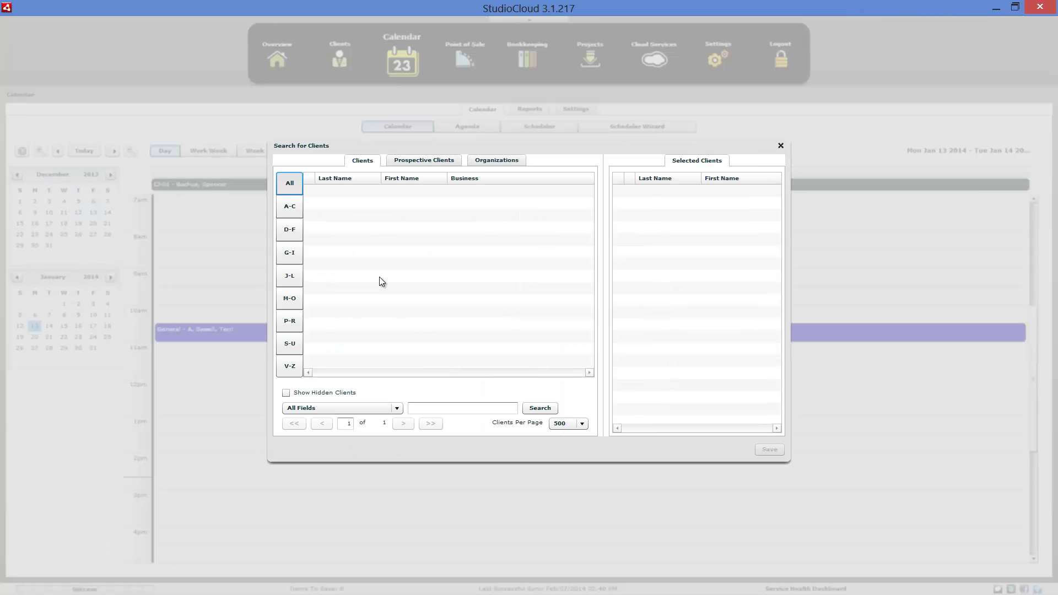
left_click(402, 229)
left_click_drag(692, 245, 692, 244)
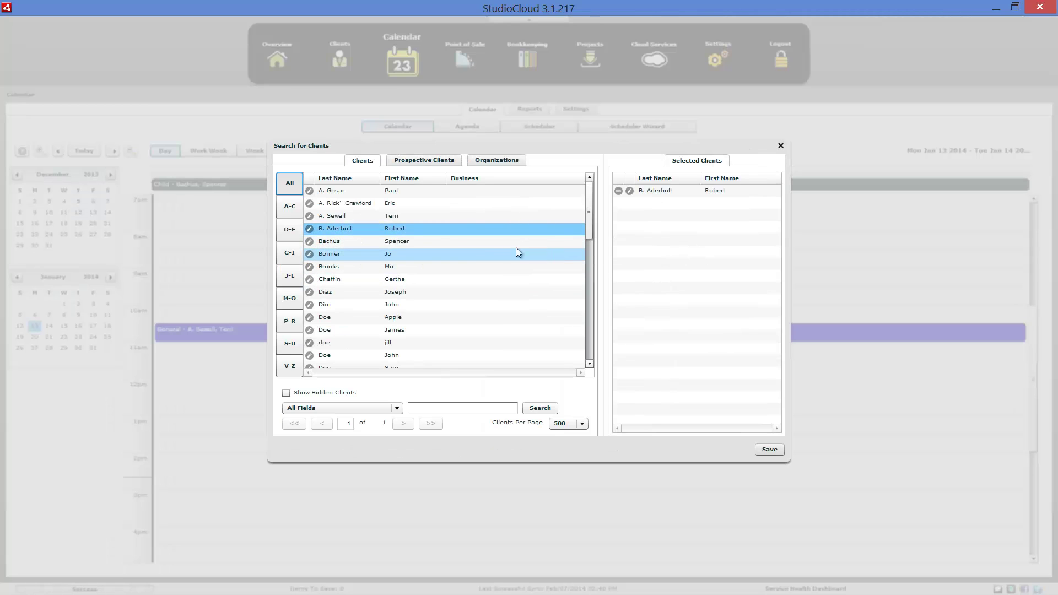
left_click_drag(449, 242, 518, 244)
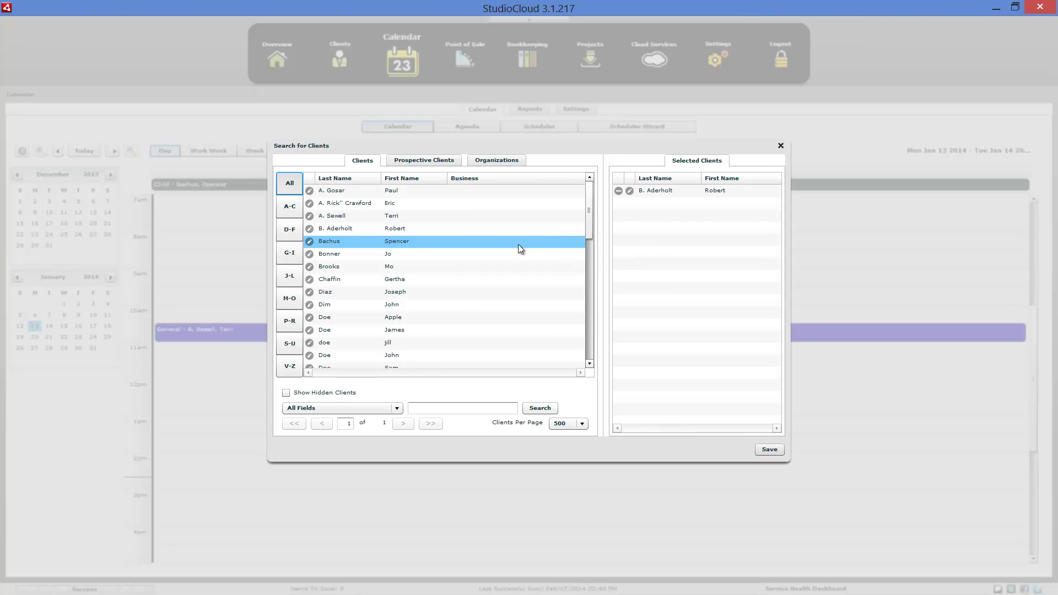
left_click(771, 449)
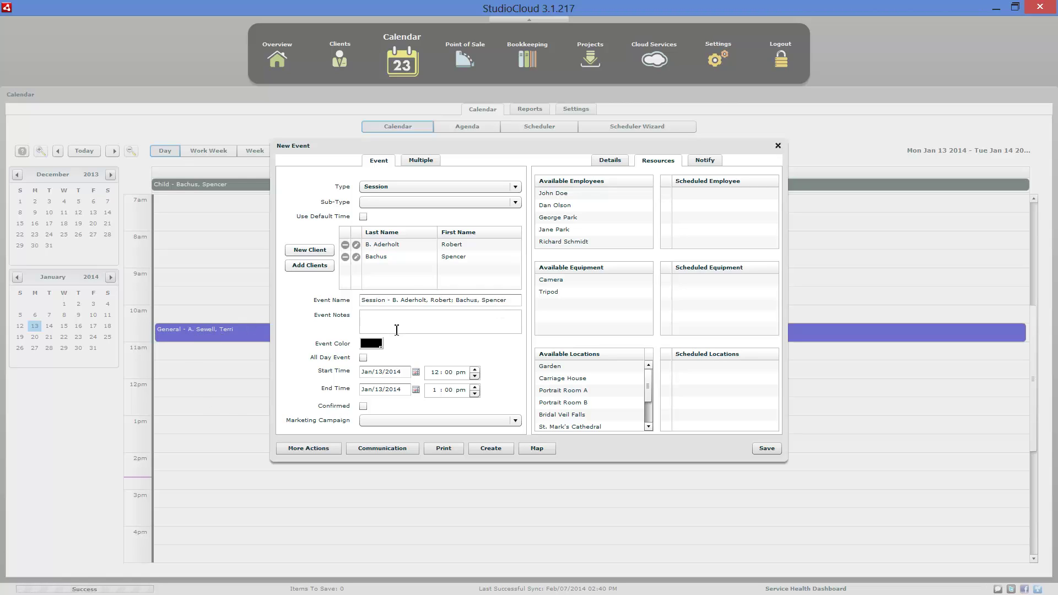
Change the event type to Wedding, leaving its colour unchanged
left_click(366, 346)
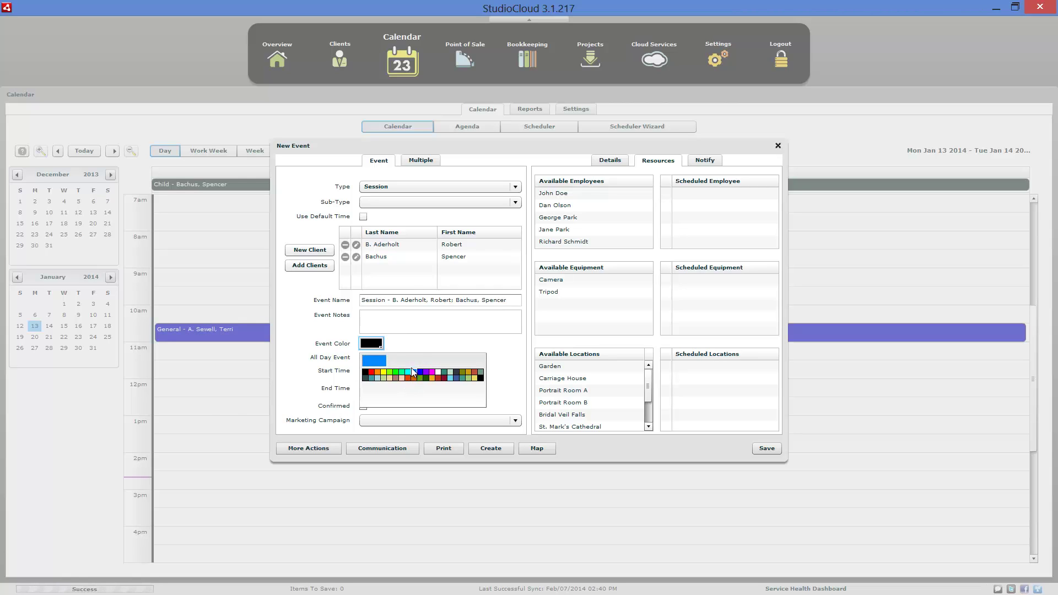
left_click(419, 343)
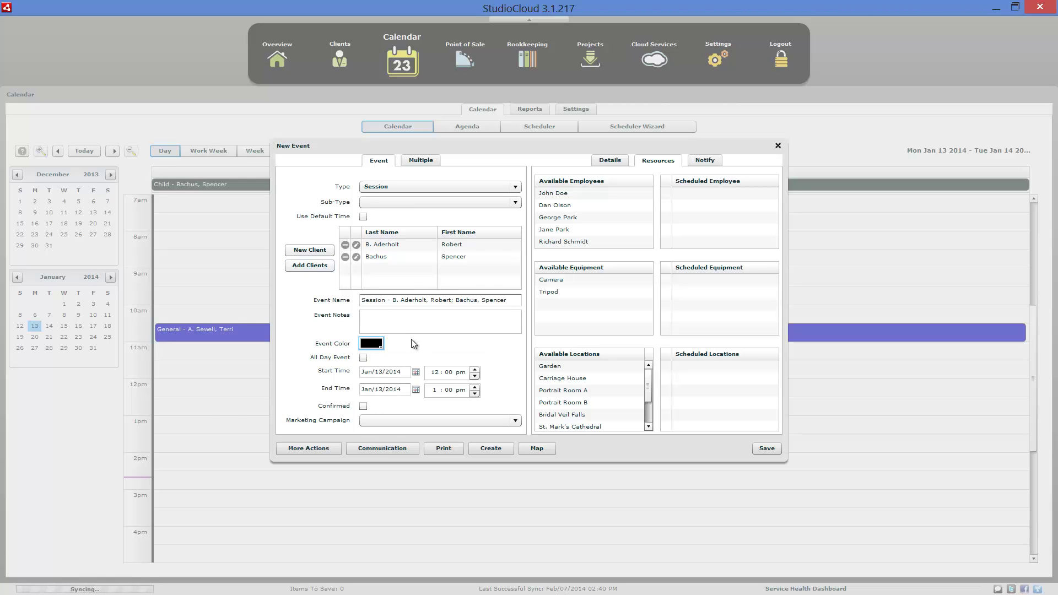
left_click(415, 191)
left_click(396, 245)
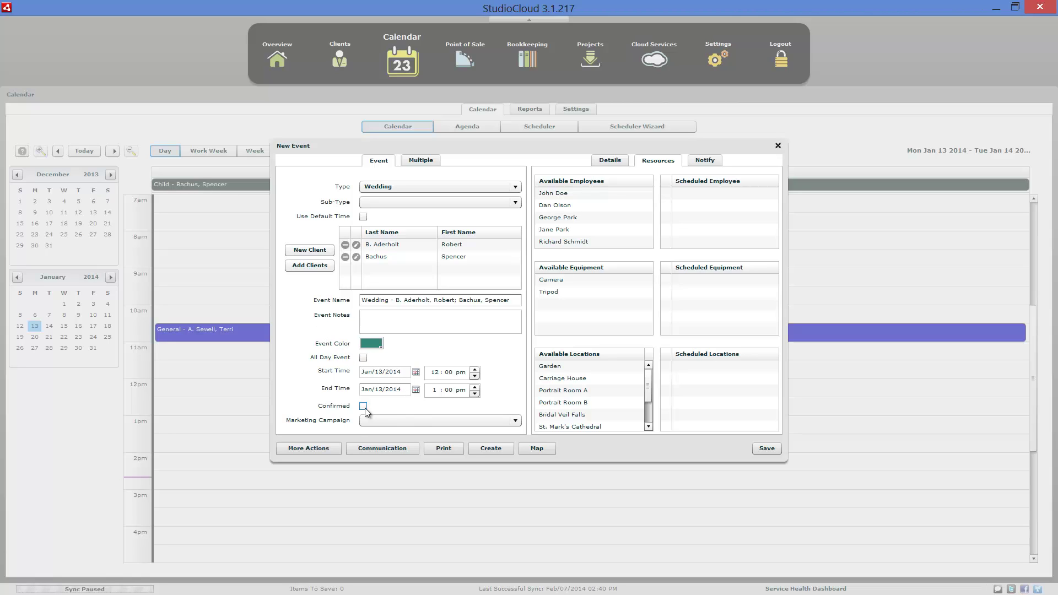
Check the marketing campaigns without choosing one, then show the multiple-events options
left_click(476, 421)
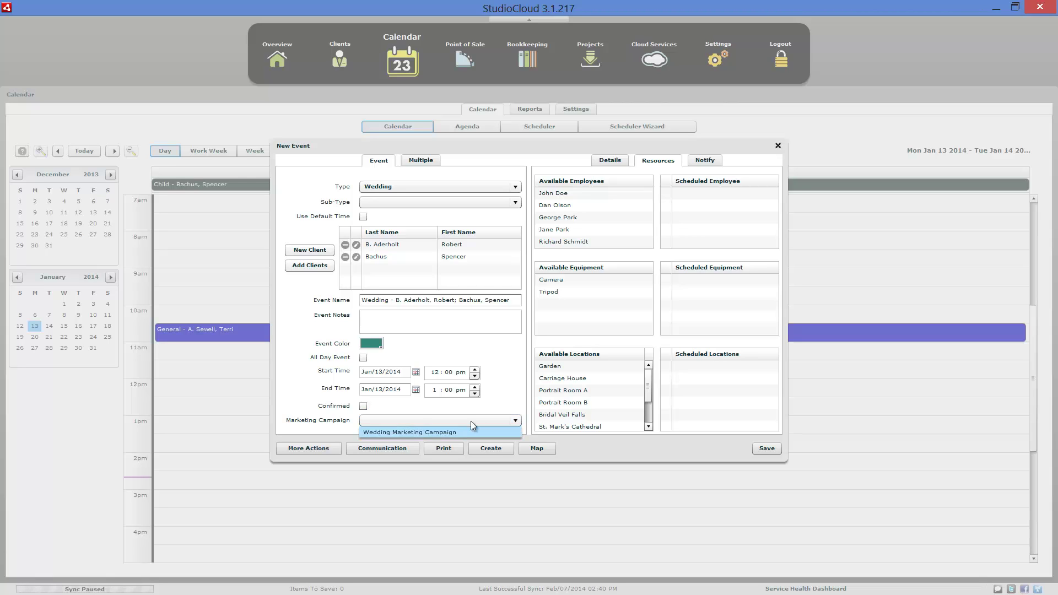
left_click(510, 390)
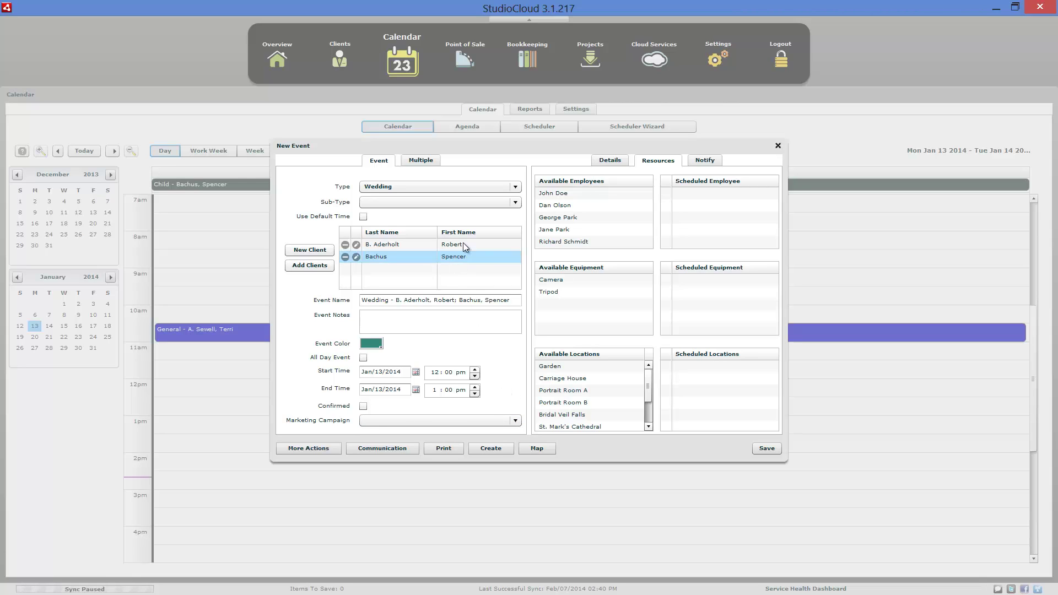
left_click(420, 160)
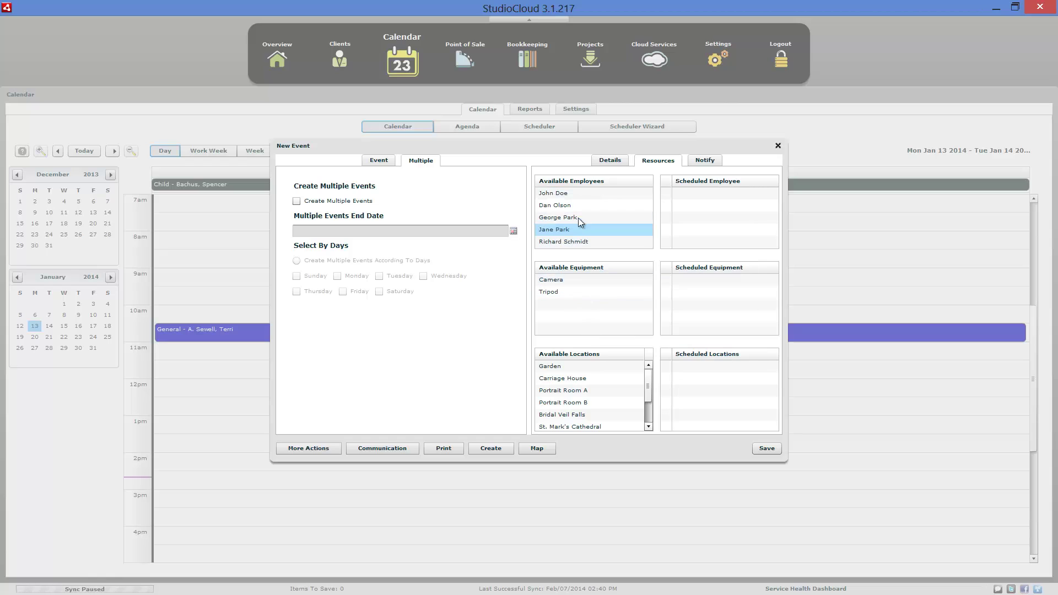
Schedule two employees, the Camera, and the Garden location for the wedding
left_click_drag(567, 194, 702, 206)
double_click(607, 207)
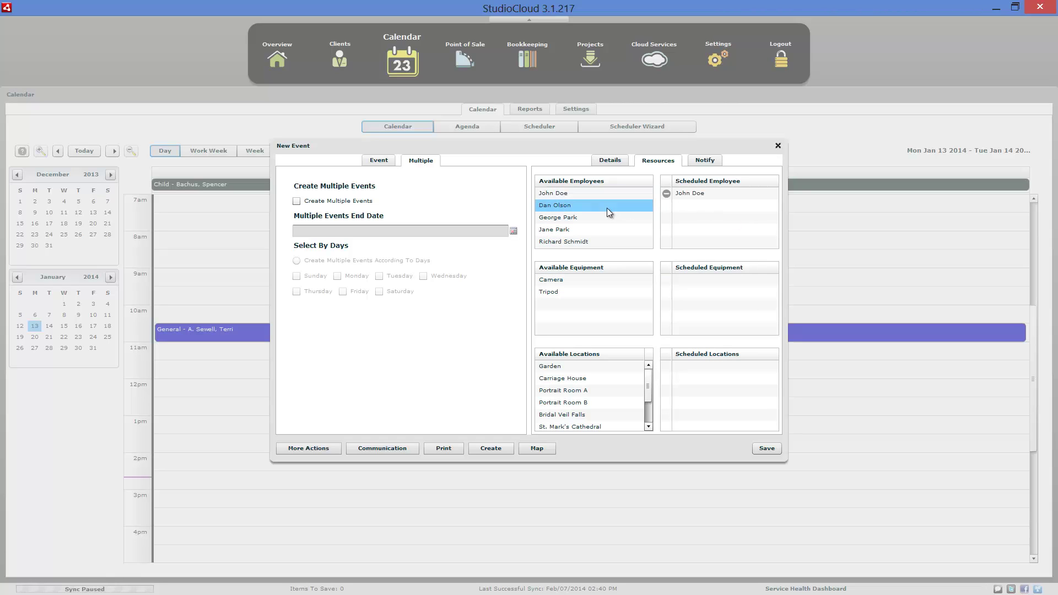
double_click(597, 281)
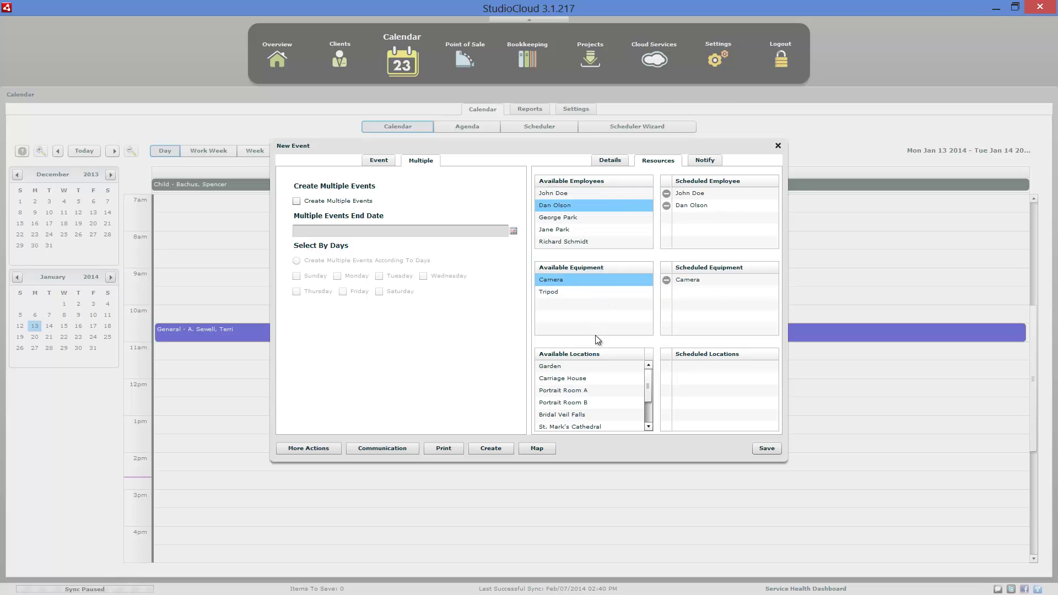
double_click(593, 367)
Review the event's details, Map and Create options, then return to the main fields
left_click(624, 164)
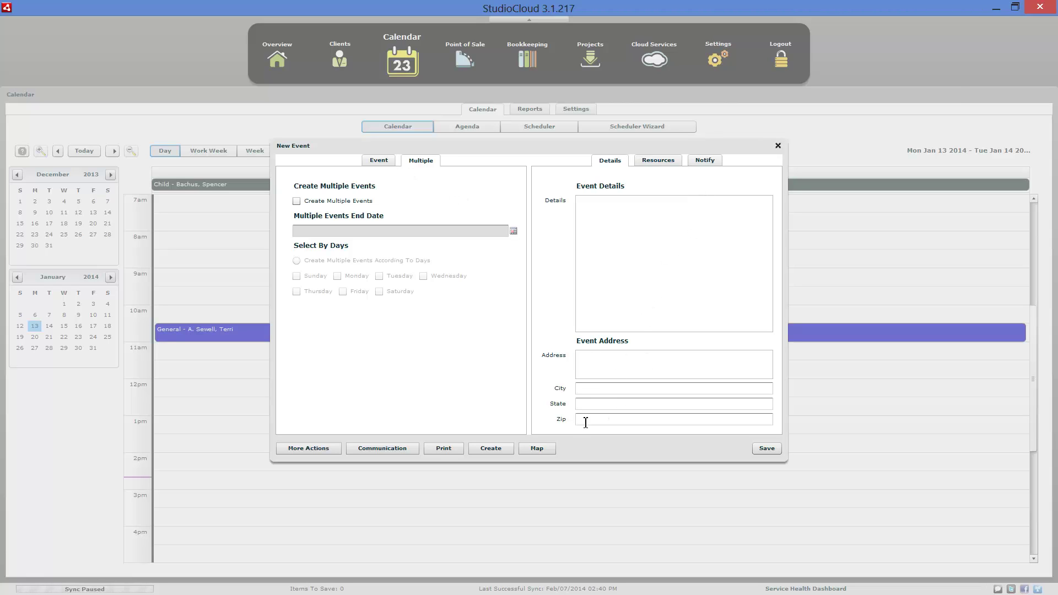
left_click(549, 448)
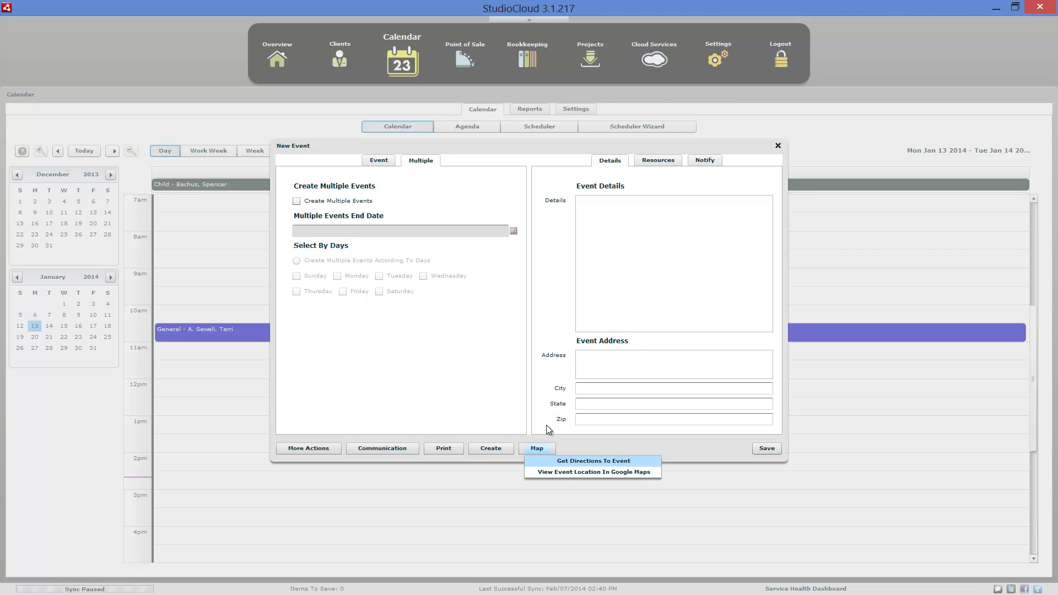
left_click(499, 449)
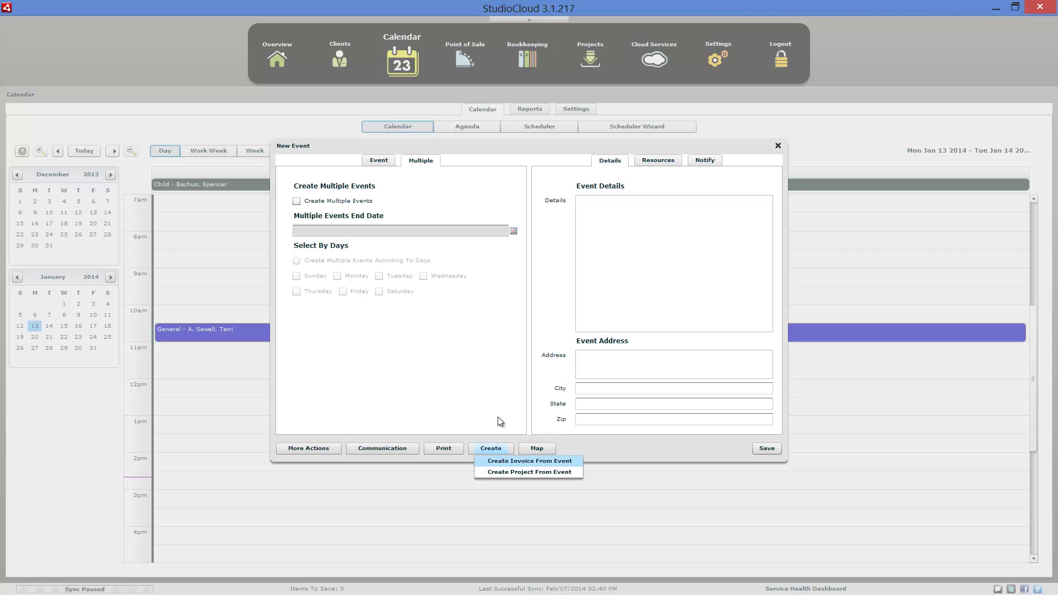
left_click(374, 161)
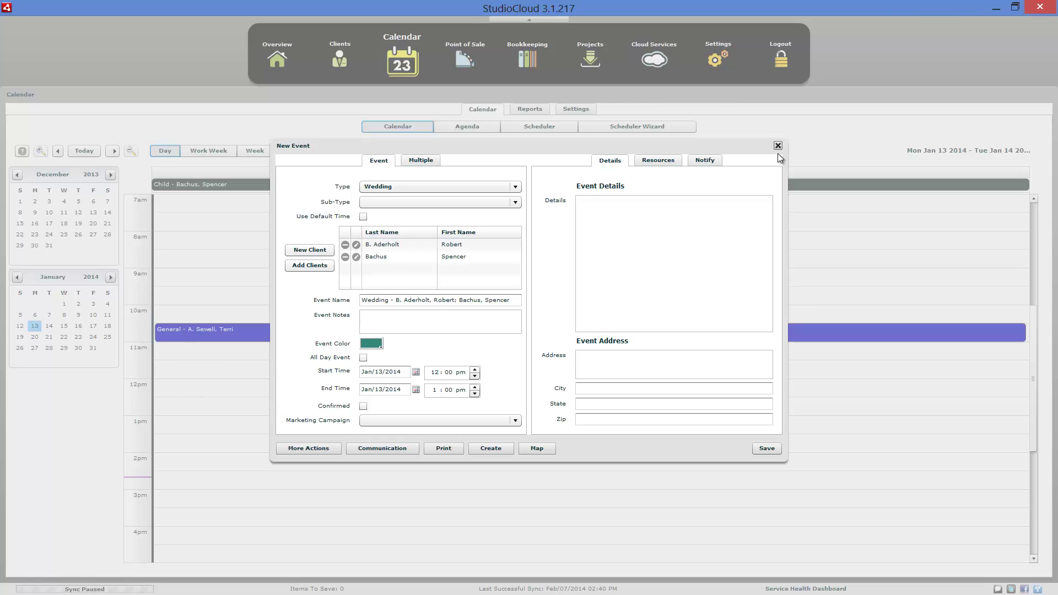
Save the Wedding event, accepting the employee double-booking conflict
left_click(767, 448)
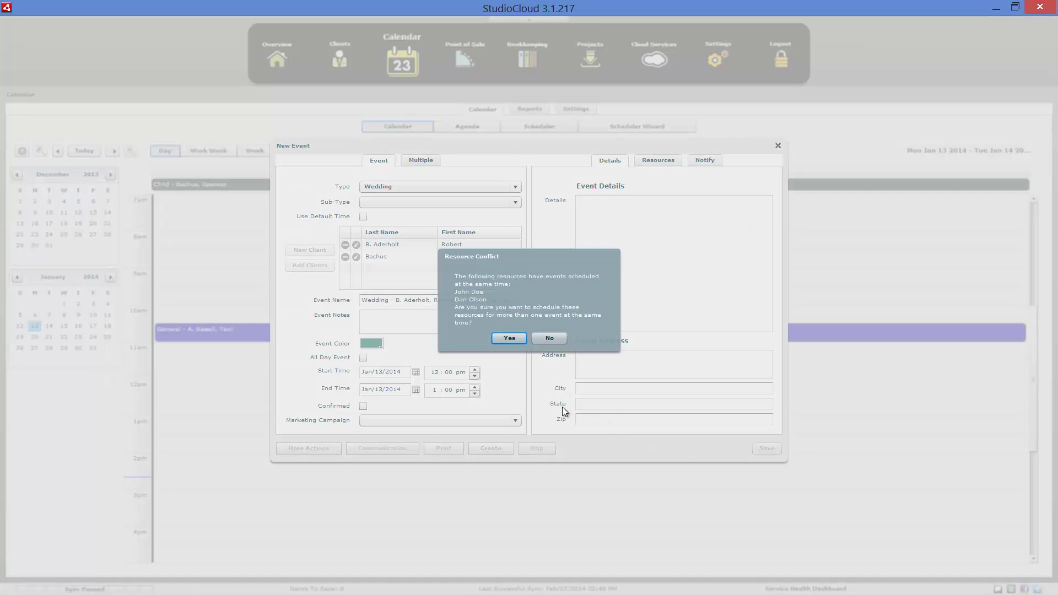
left_click(518, 341)
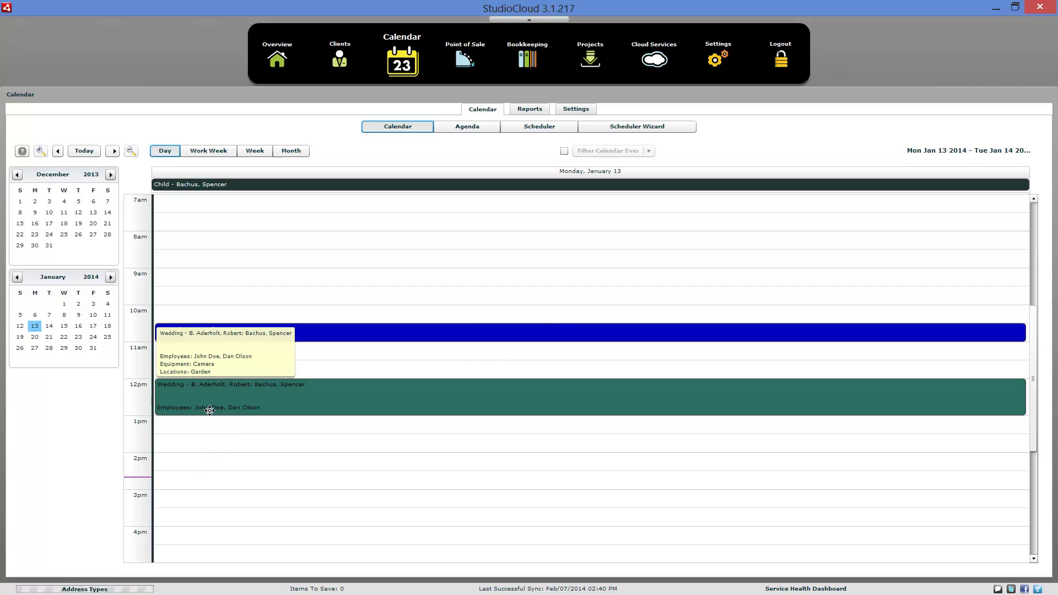
mouse_move(229, 199)
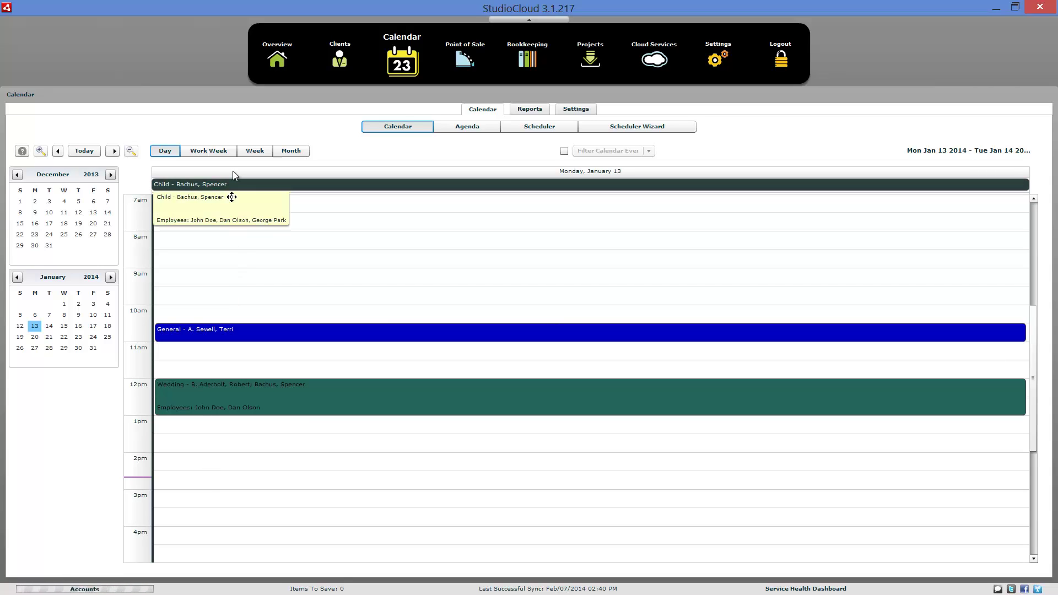
mouse_move(230, 391)
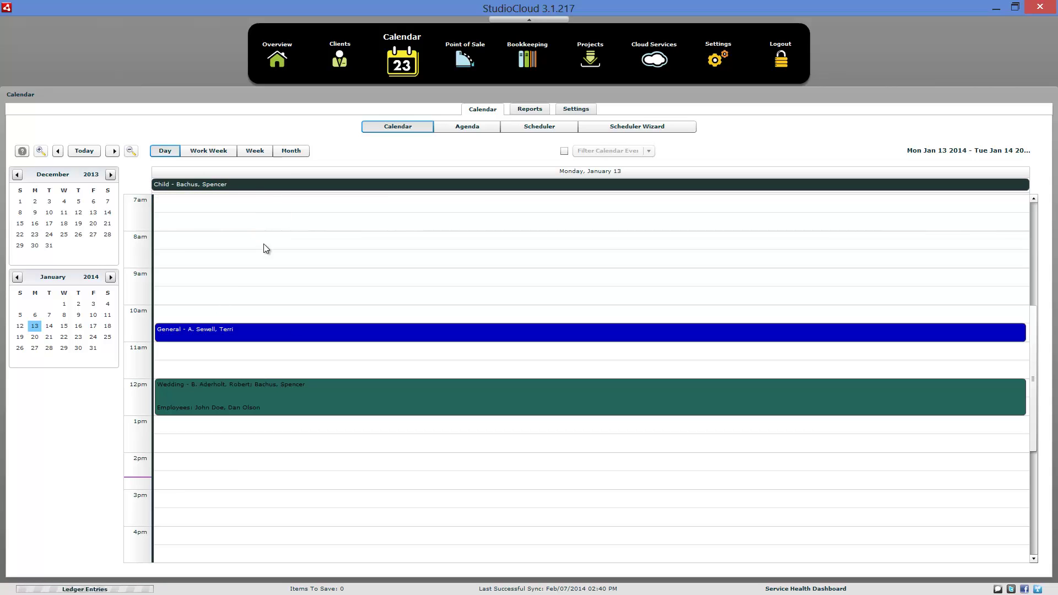
In work-week view, start a Tuesday 1:30–2:00 pm event, dismissing the new-client form
left_click(227, 152)
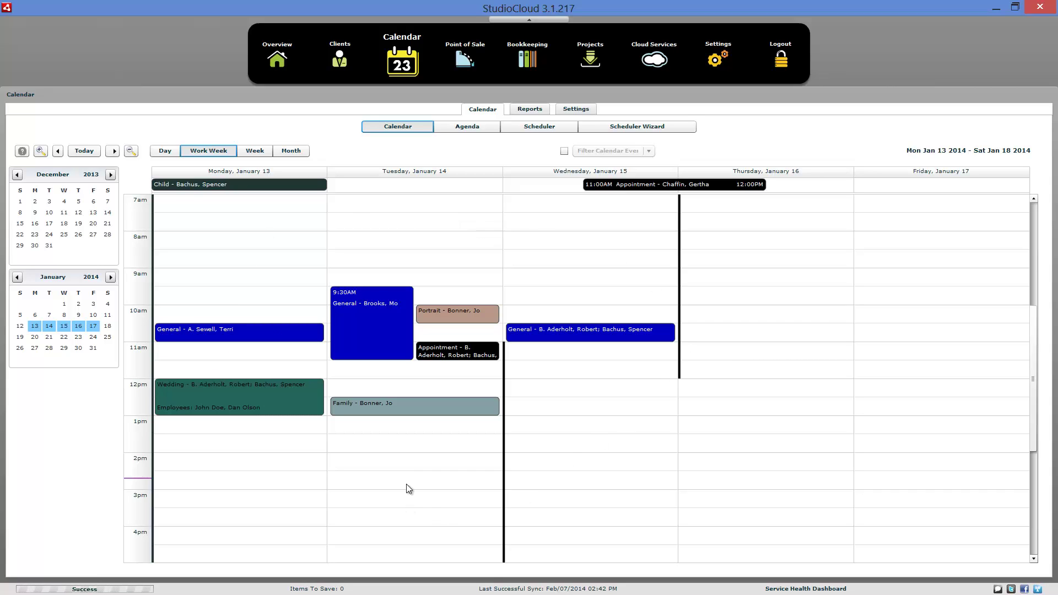
double_click(433, 447)
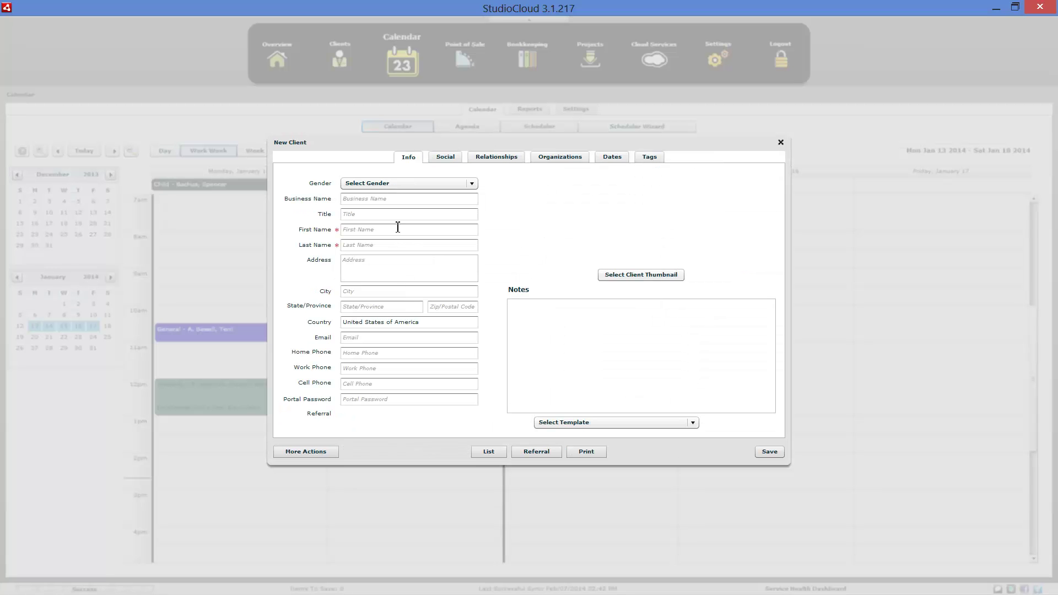
left_click(780, 142)
Add one existing client to the appointment and show its Create options
left_click(328, 266)
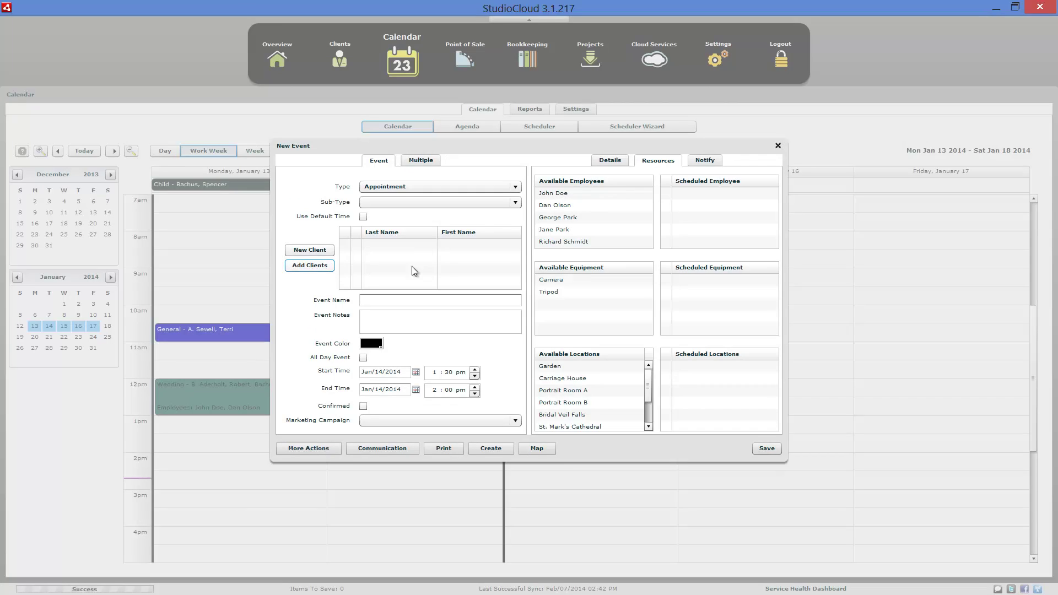
left_click_drag(421, 244, 643, 245)
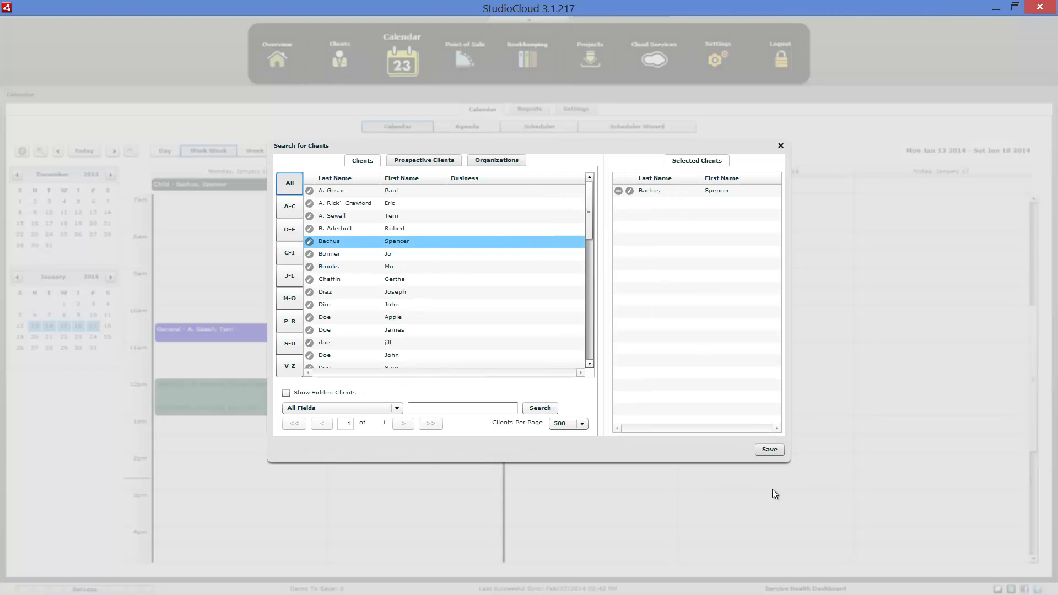
left_click(769, 450)
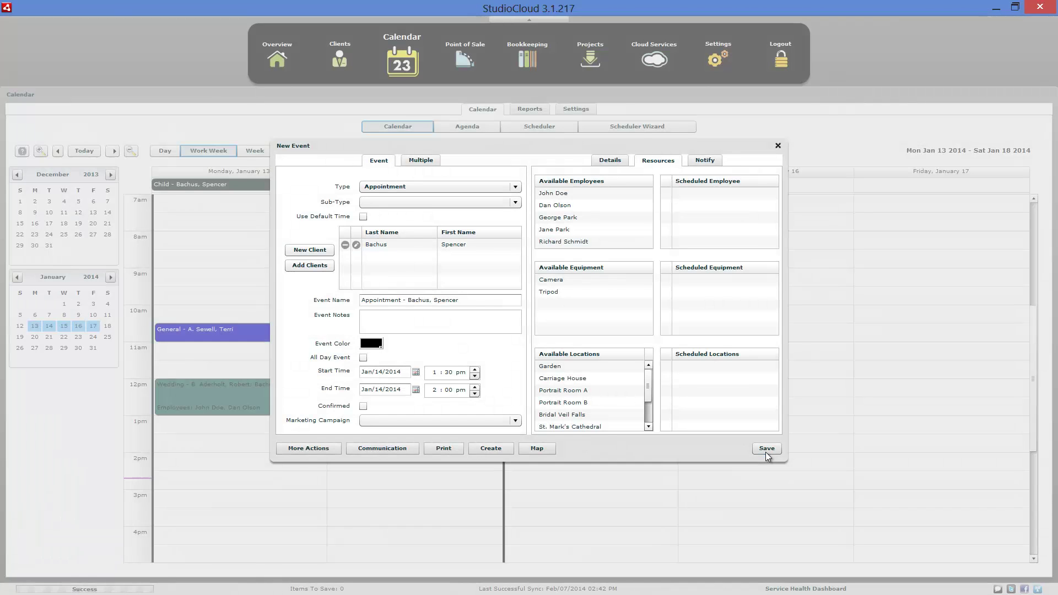
left_click(493, 450)
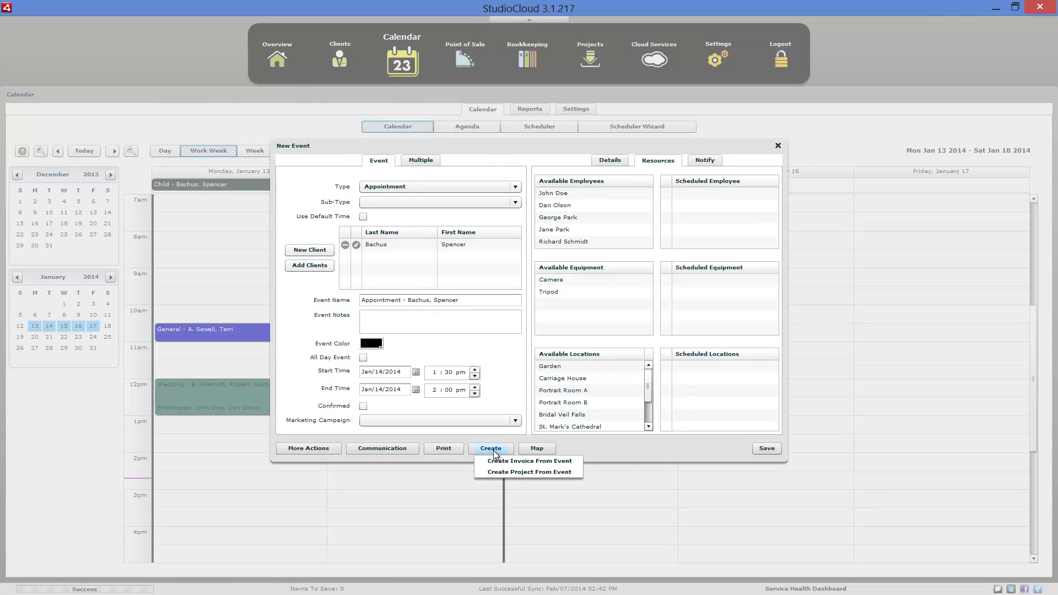
Create an invoice from the appointment linked to the Jan 14 event, then close it
left_click(518, 463)
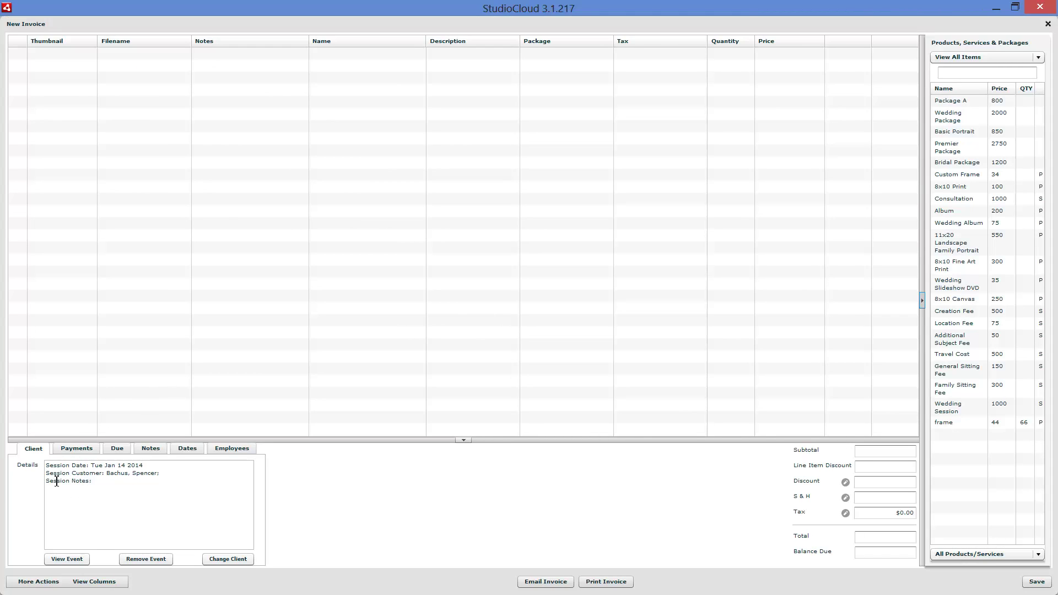
left_click(134, 560)
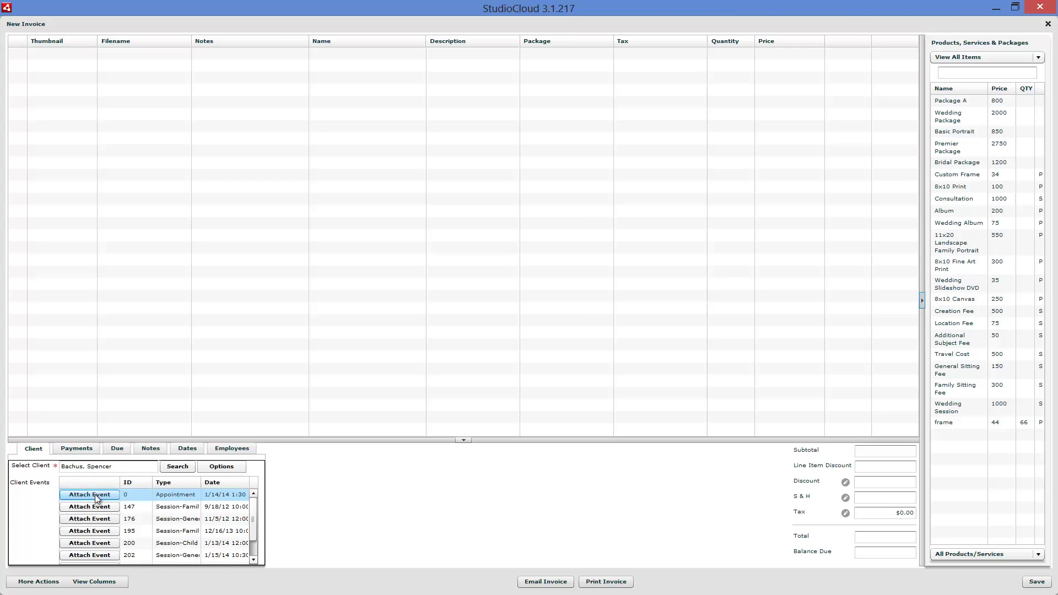
left_click(90, 494)
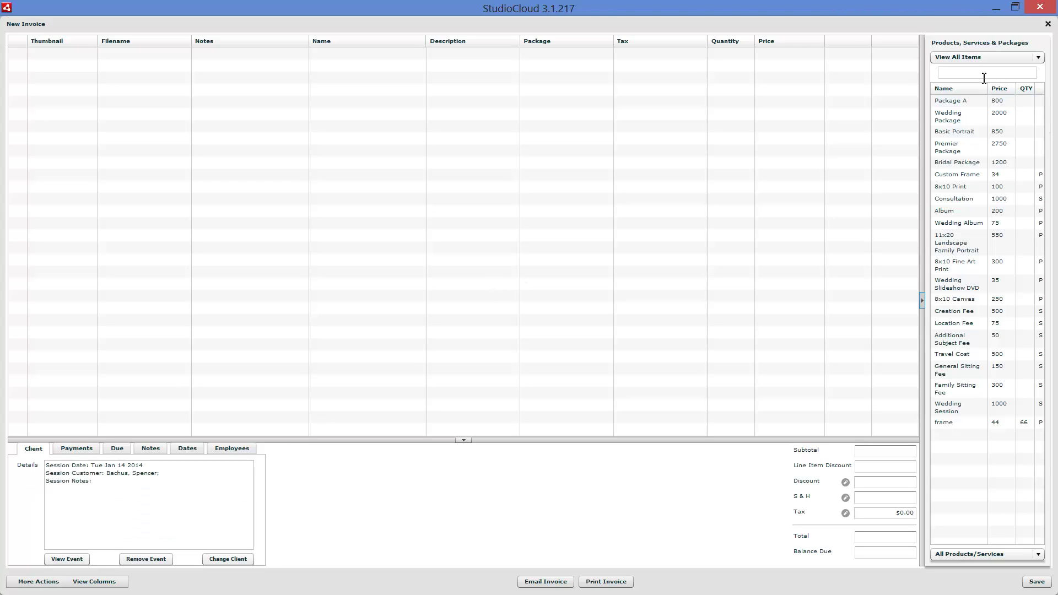
left_click(1048, 24)
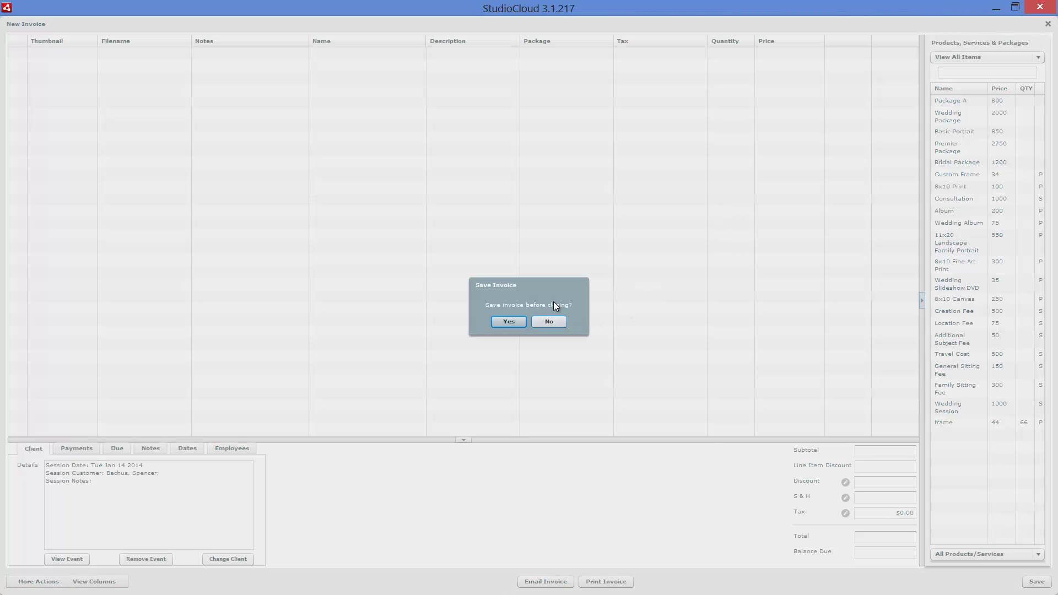
key("Return")
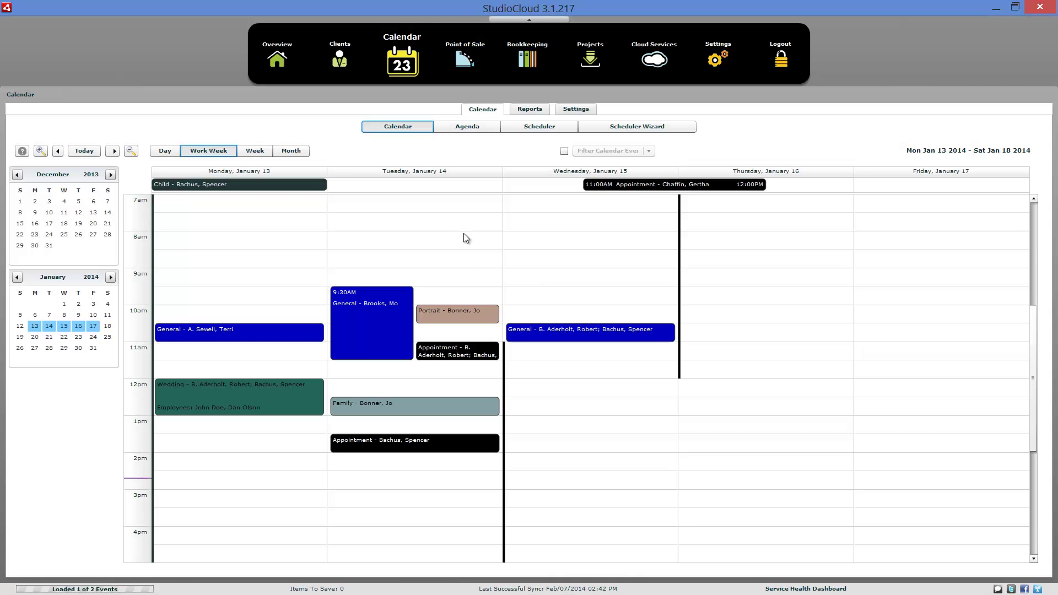
Start a Jan 14 7:30–8:00 am appointment, browse Print and Communication, and show Notify options
double_click(461, 224)
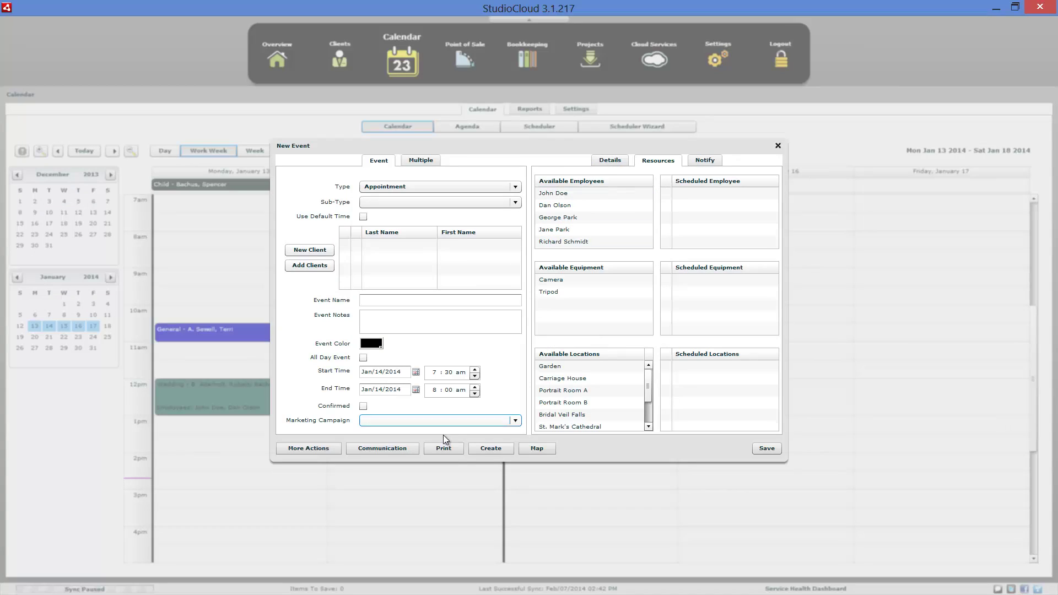
left_click(453, 447)
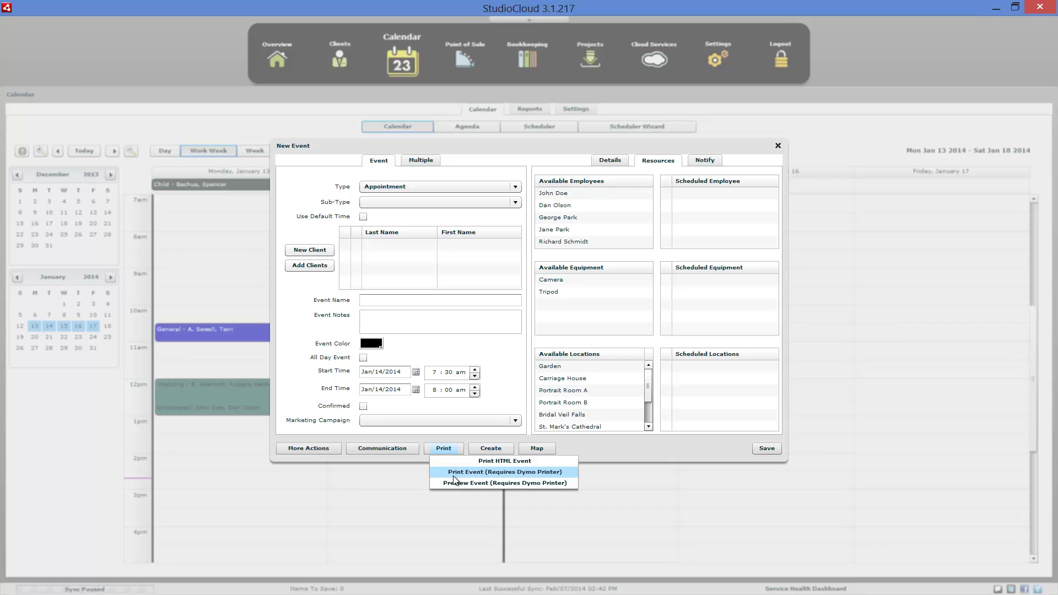
left_click(381, 447)
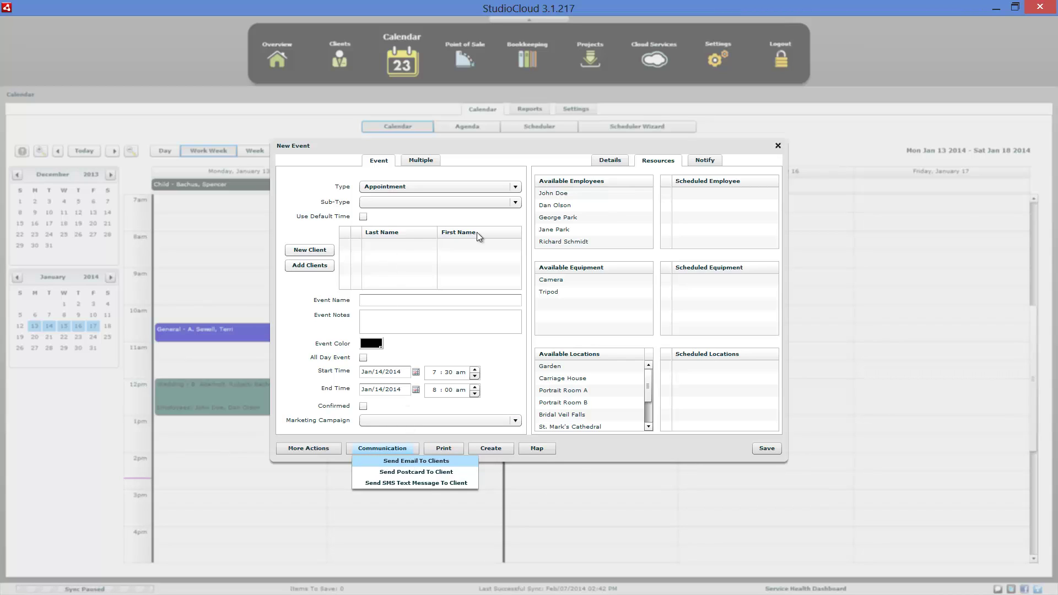
left_click(701, 161)
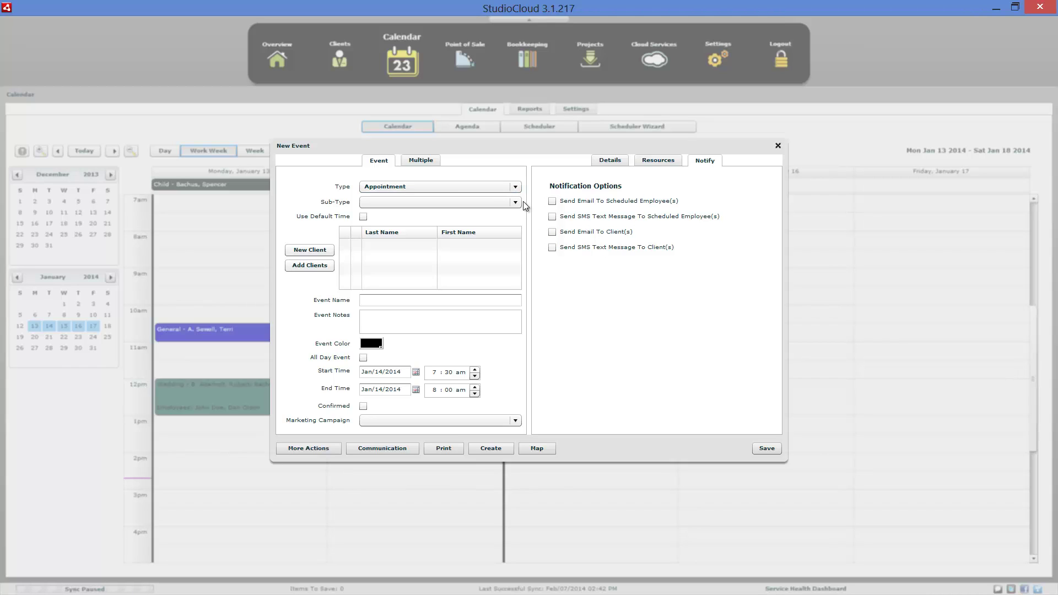
Make the draft event a Session and tick all three Notify checkboxes
left_click(497, 186)
left_click(462, 242)
left_click(556, 245)
left_click(554, 231)
left_click(551, 246)
Look through the Communication and More Actions menus, then close the New Event window unsaved
left_click(381, 449)
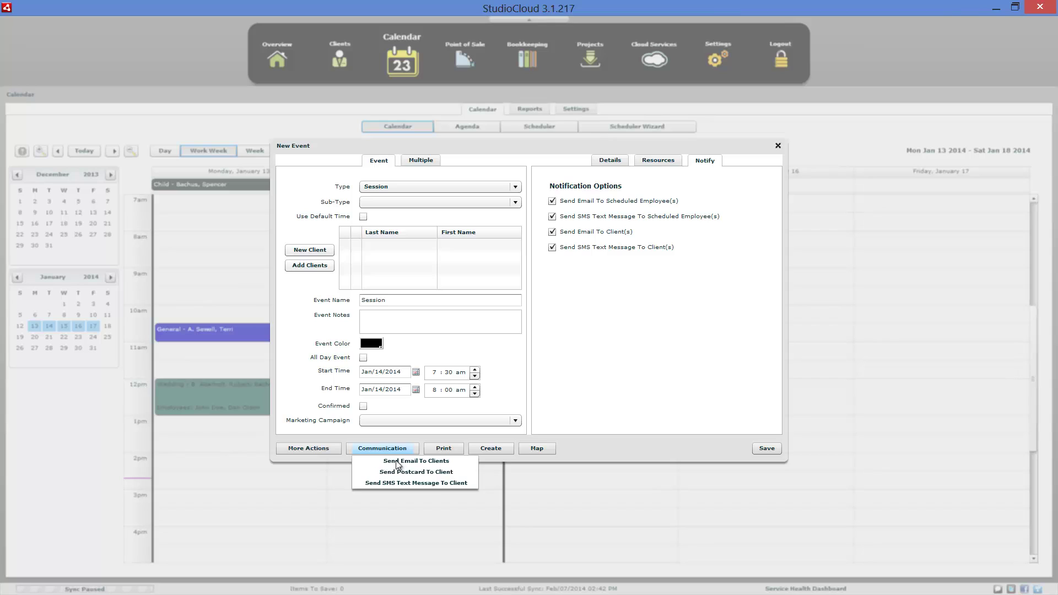
left_click(546, 381)
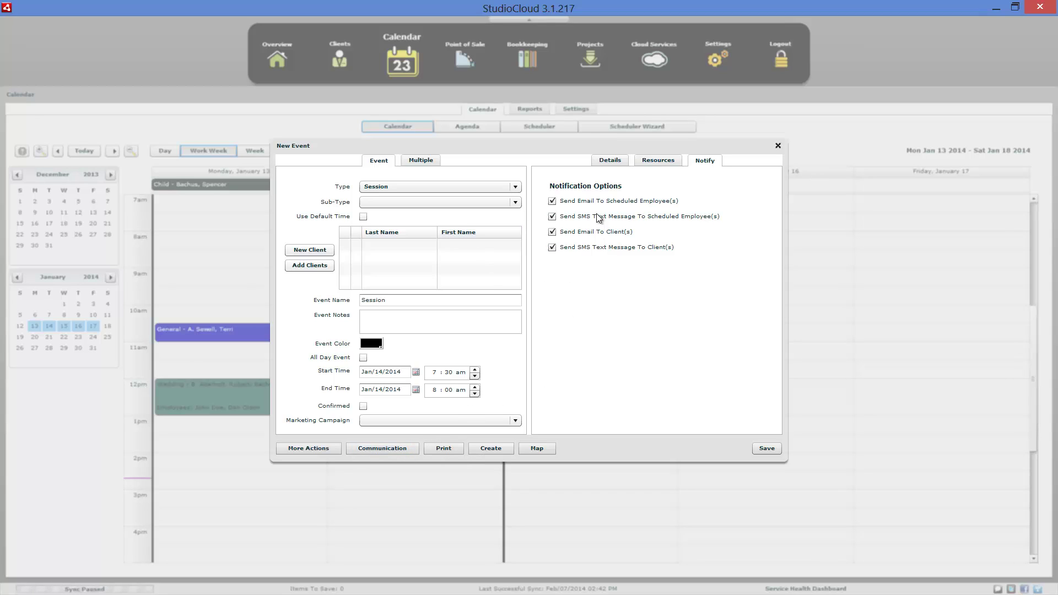
left_click(314, 448)
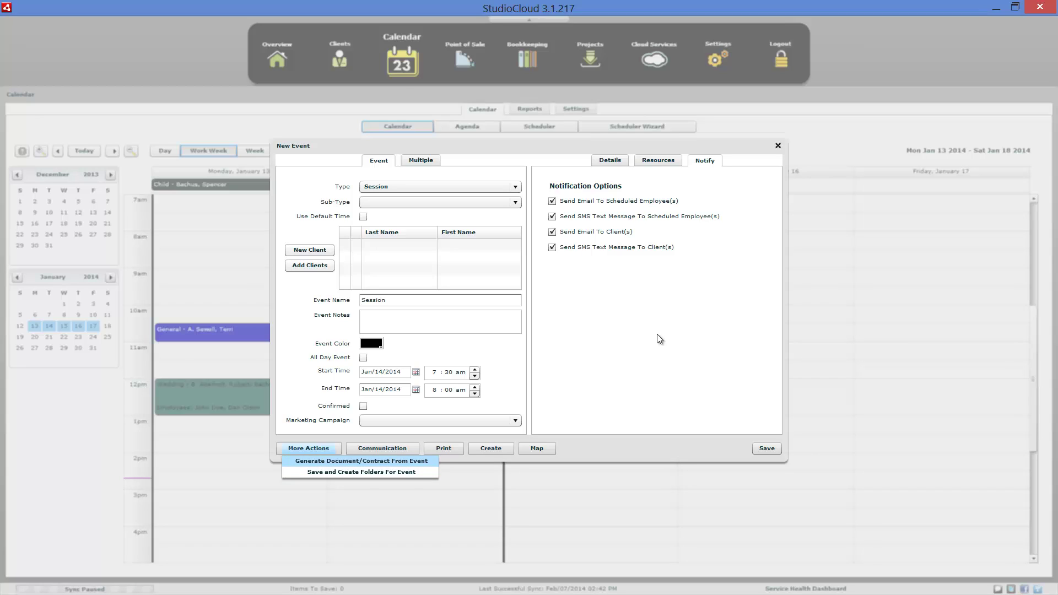
left_click(778, 145)
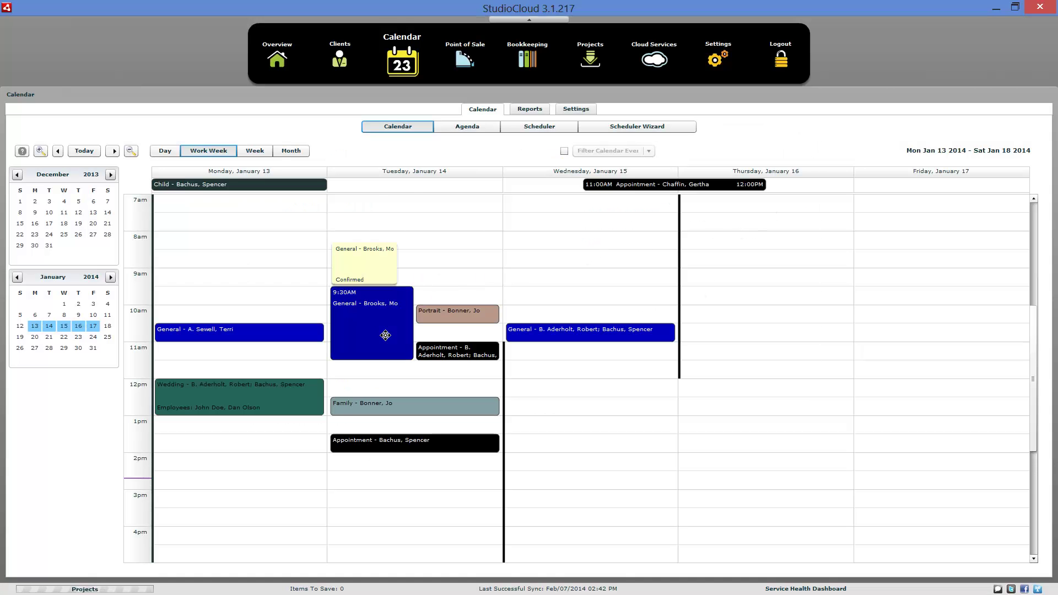
double_click(385, 335)
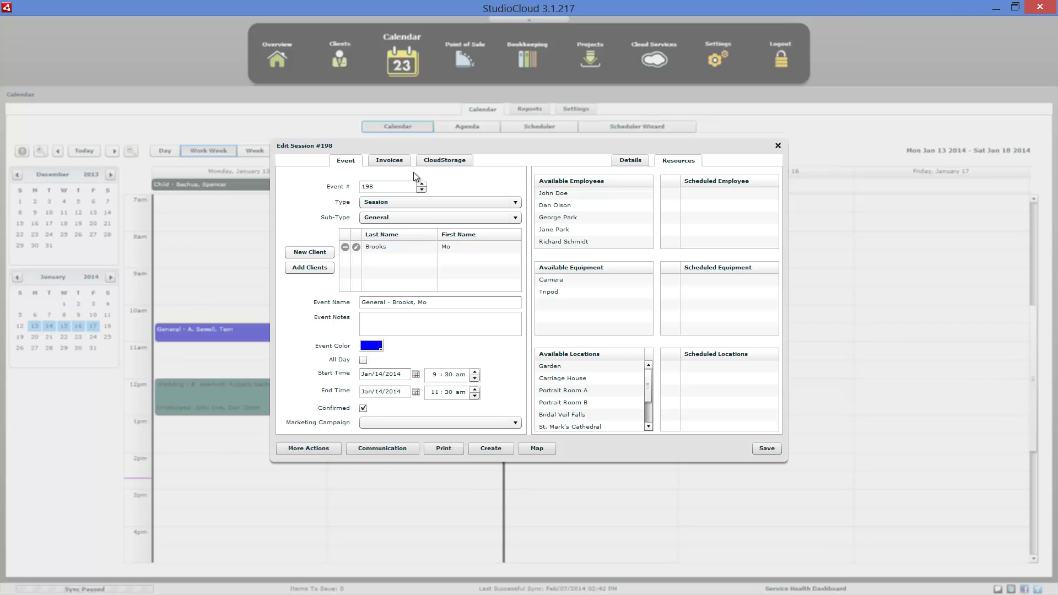
left_click(392, 161)
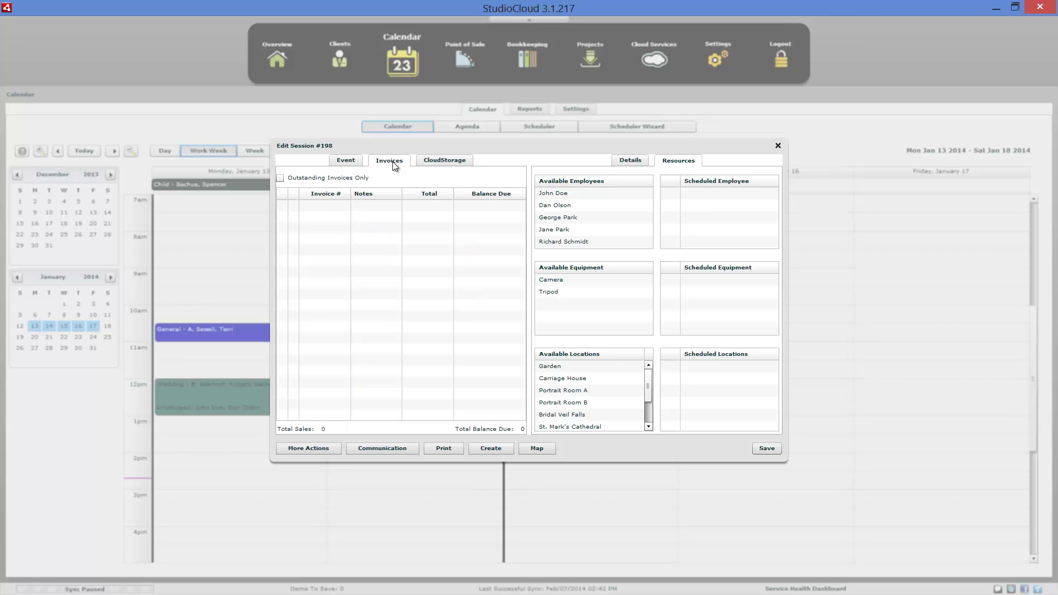
left_click(348, 195)
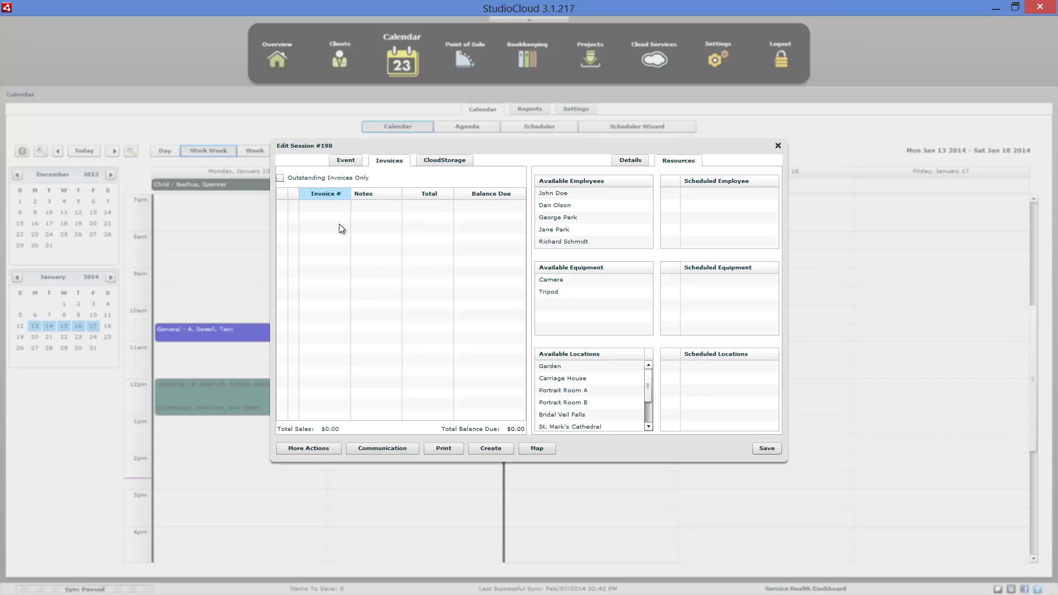
left_click(443, 160)
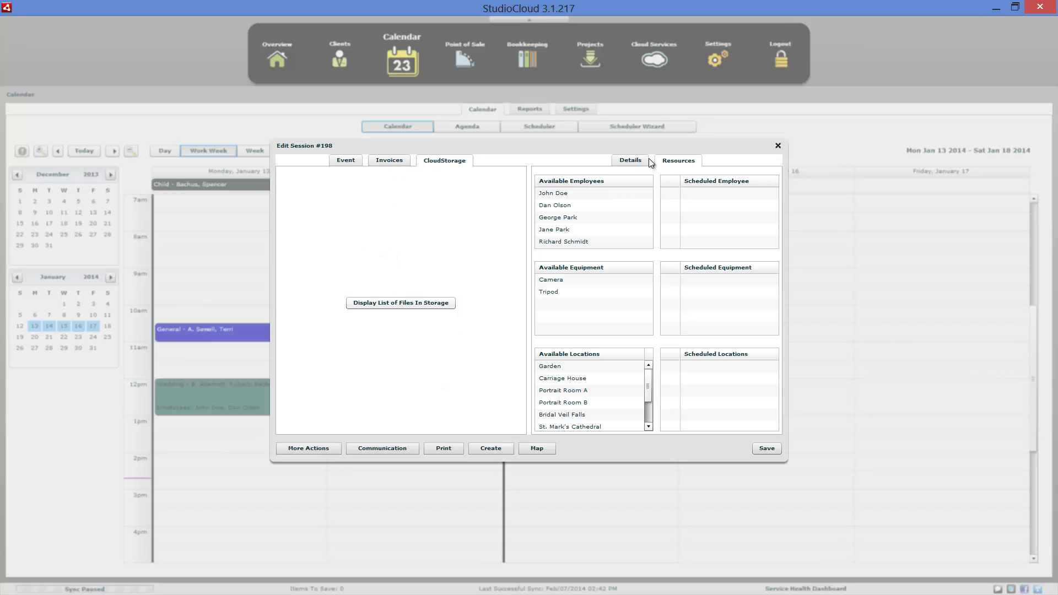
left_click(778, 146)
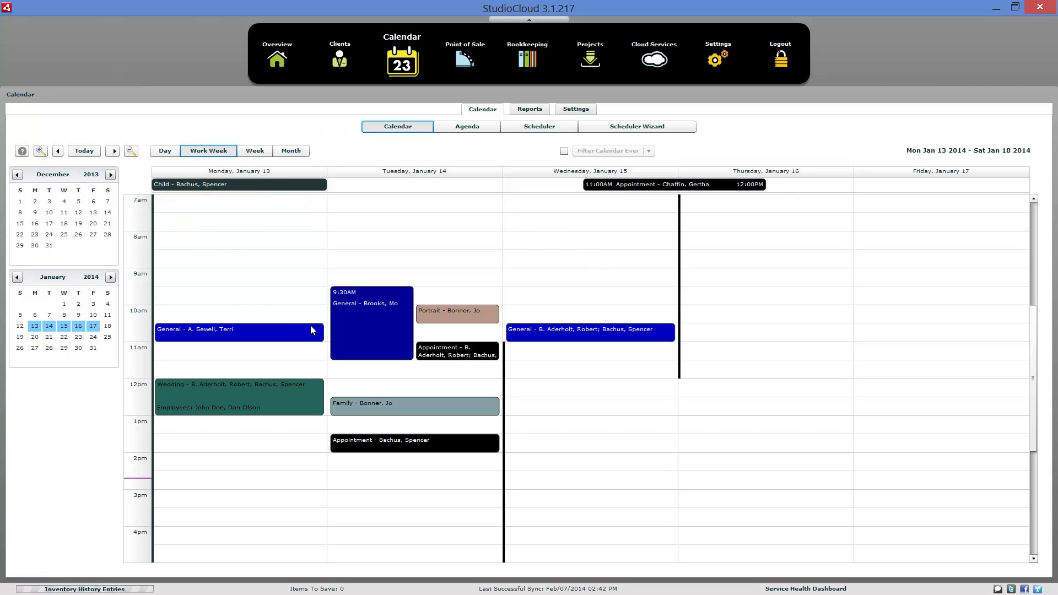
Cycle through the Week, Work Week, Month and Day views, ending on the month view
left_click(263, 153)
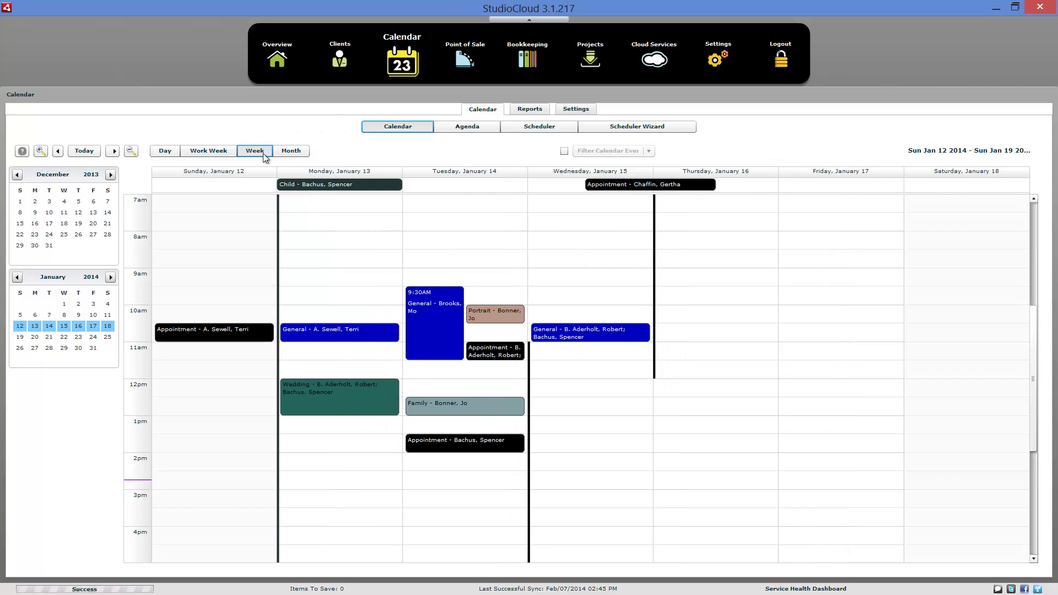
left_click(226, 148)
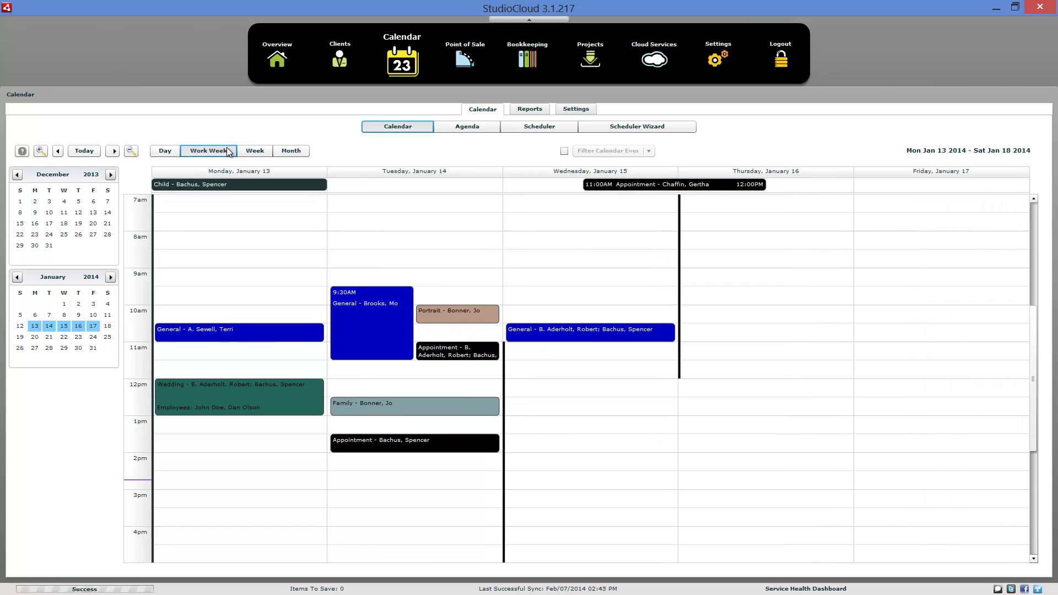
left_click(289, 150)
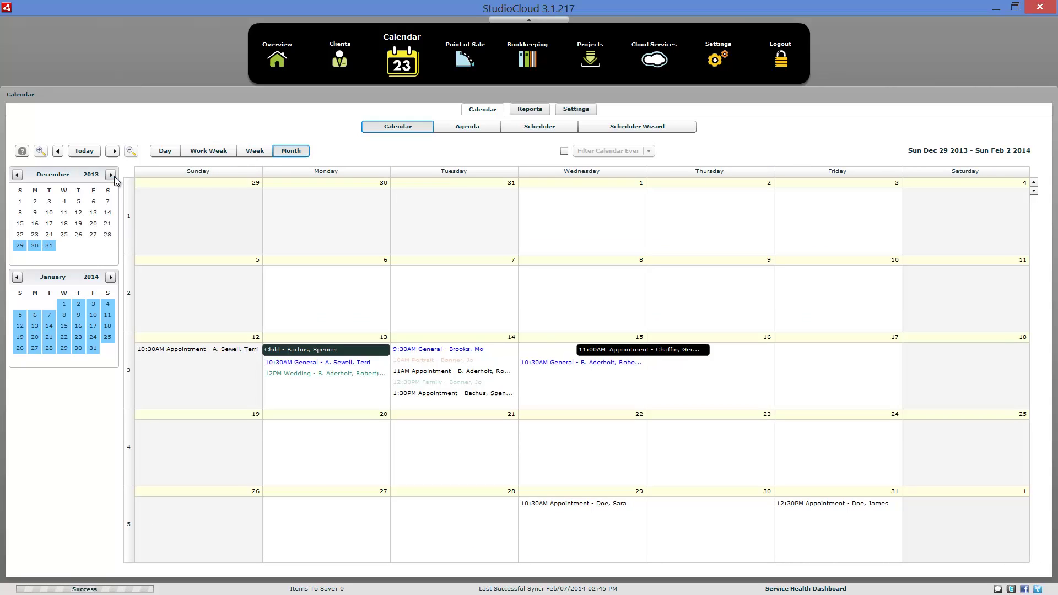
left_click(164, 150)
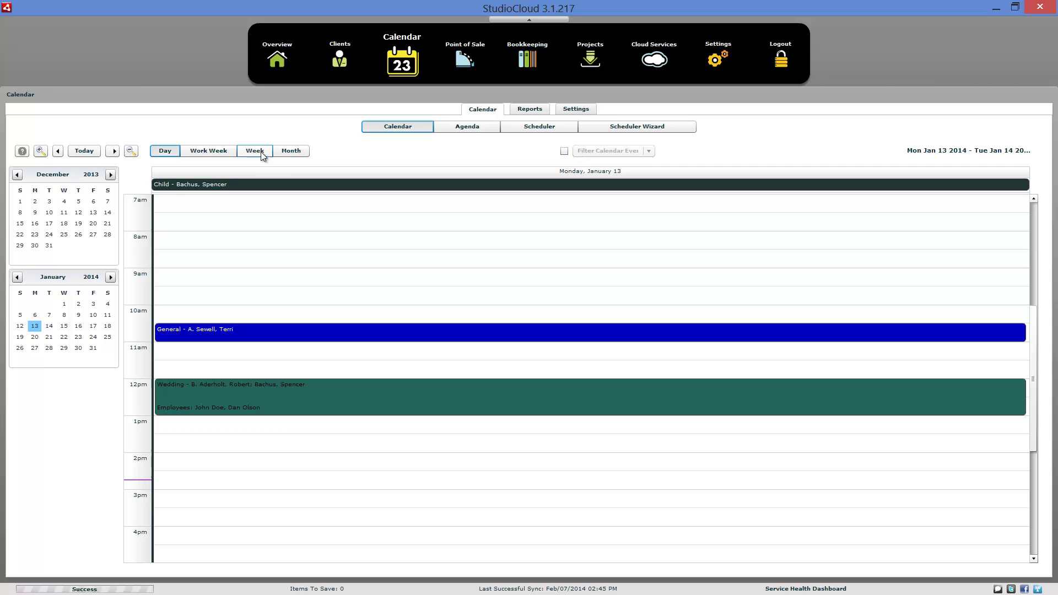
left_click(292, 151)
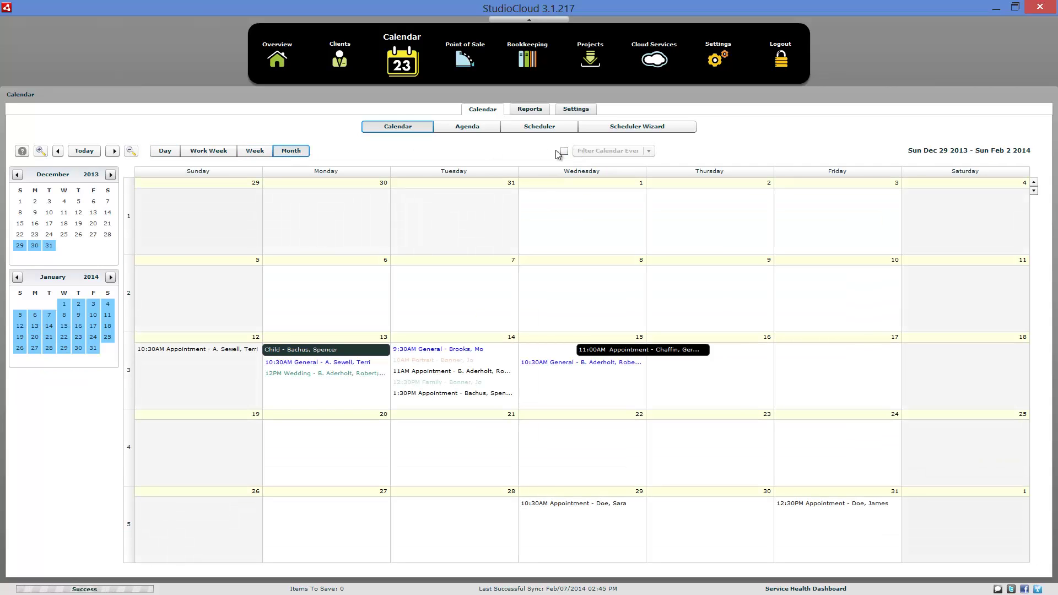
Compare the two saved schedule filters, turn filtering off, and open Manage Calendar Filters from Settings
left_click(564, 151)
left_click(606, 151)
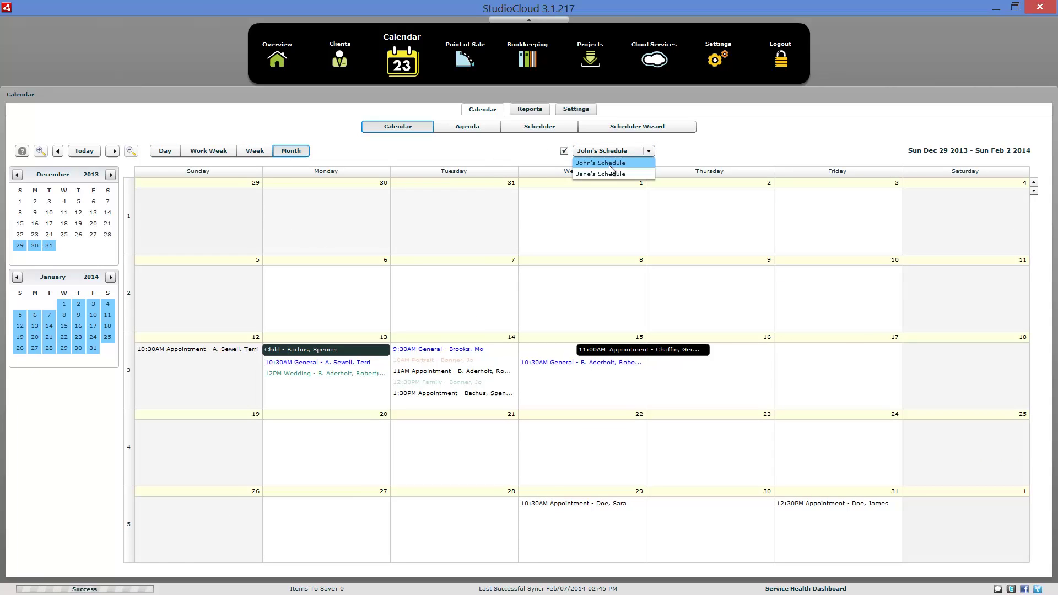
left_click(609, 163)
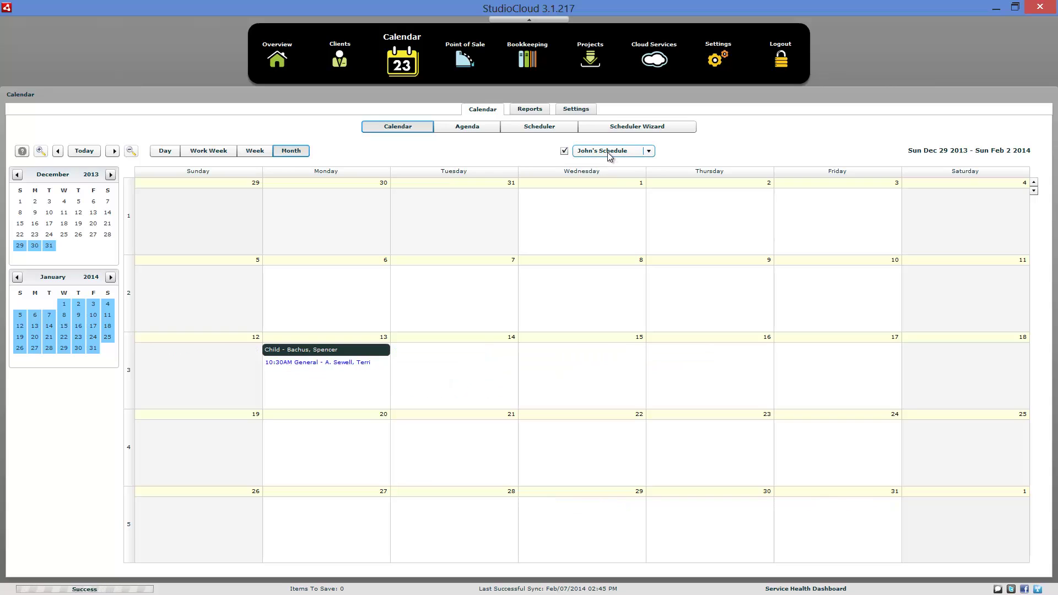
left_click(607, 152)
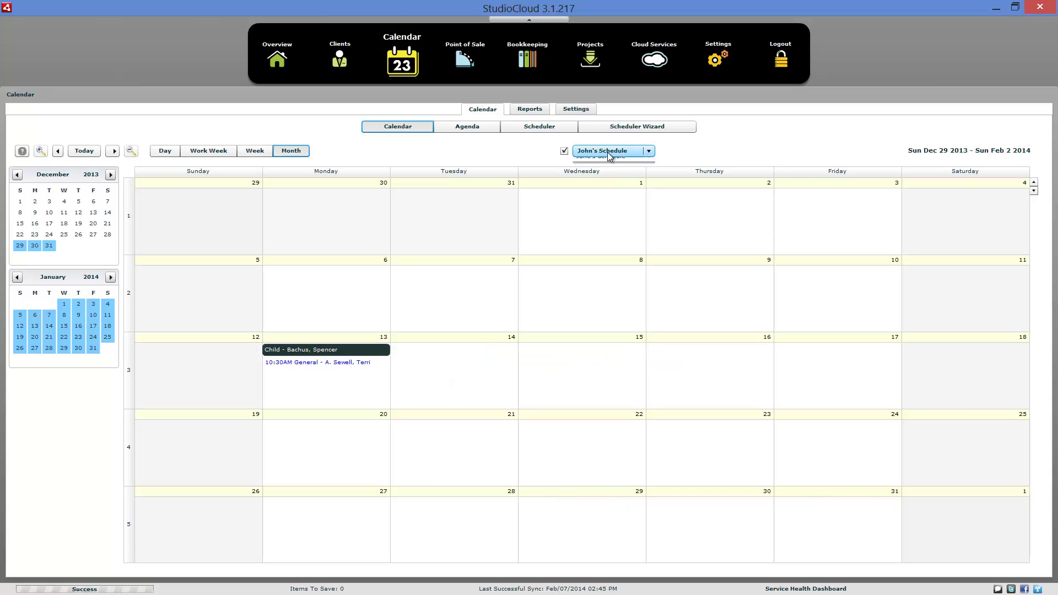
left_click(609, 169)
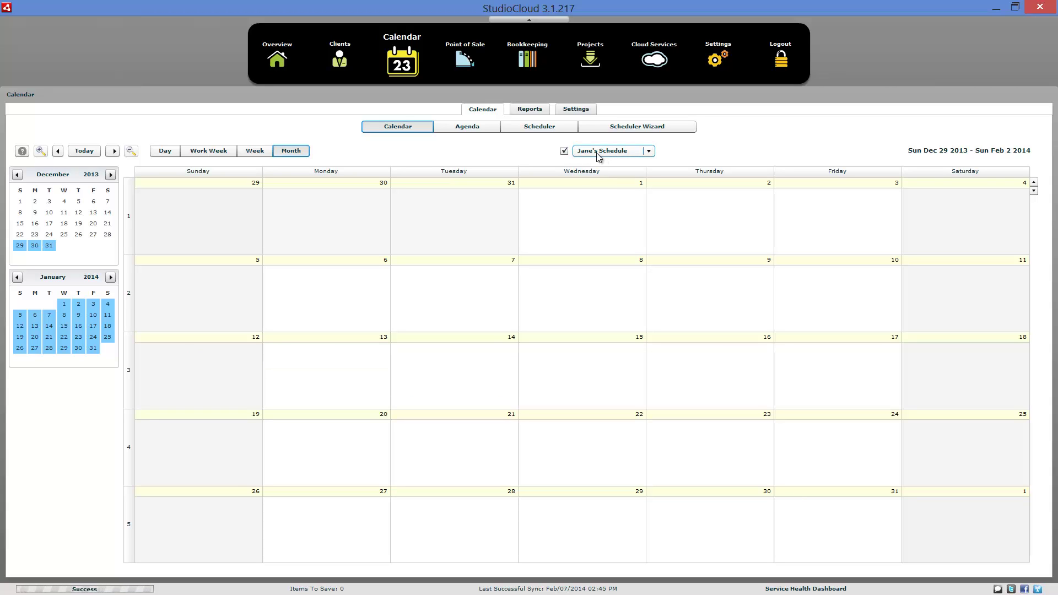
left_click(594, 152)
left_click(590, 164)
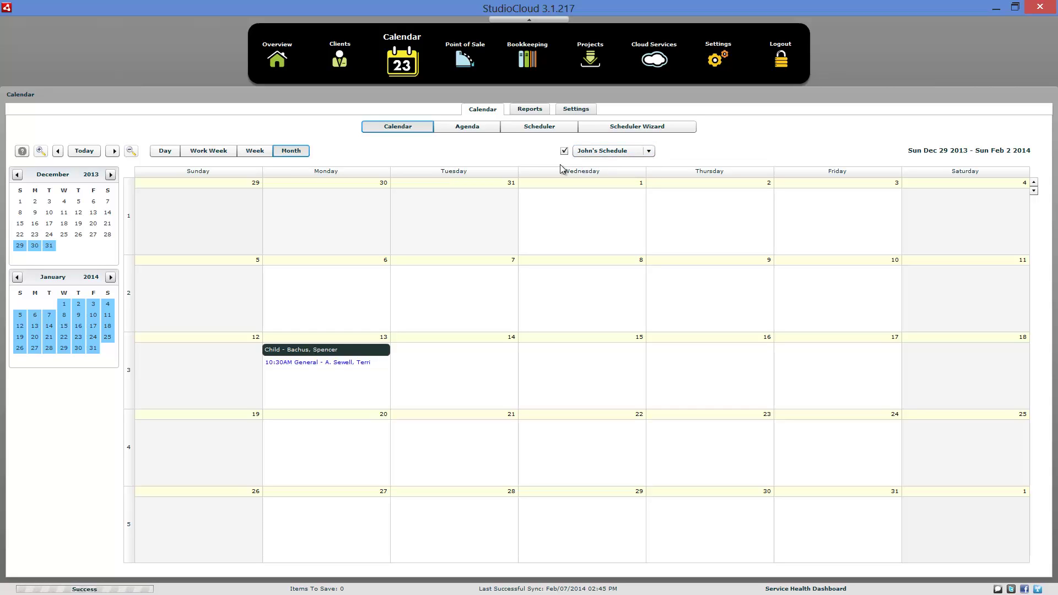
left_click(564, 151)
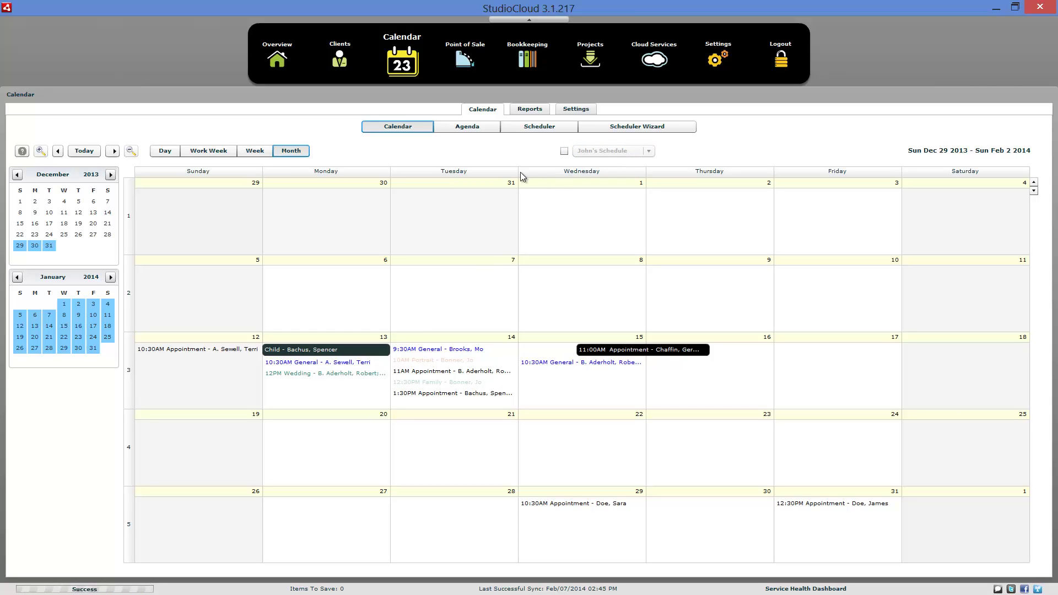
left_click(574, 109)
left_click(528, 306)
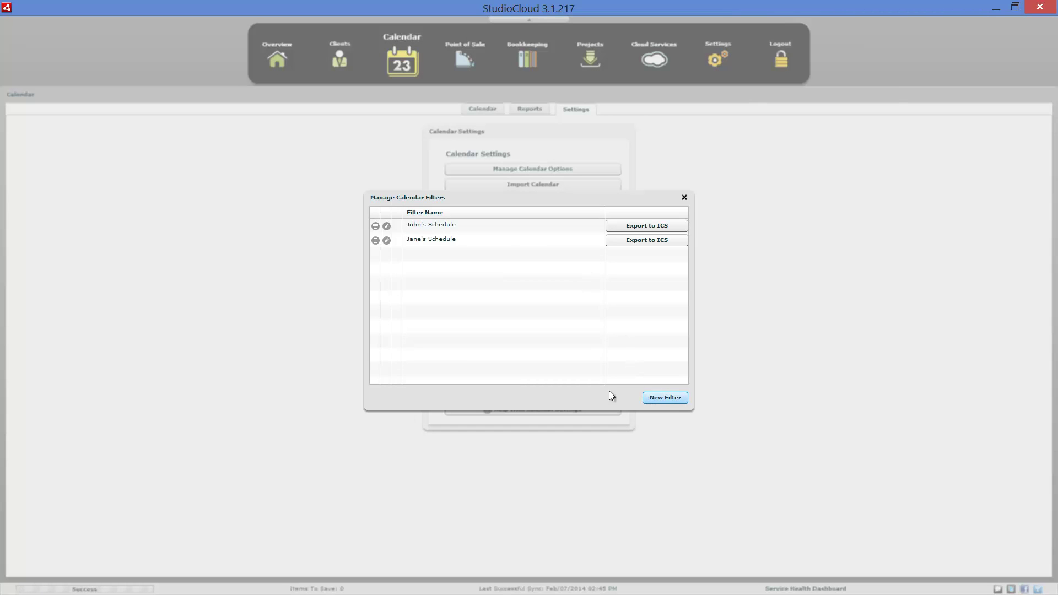
Start a new calendar filter that includes Wedding Reception sessions and the Garden location
left_click(665, 397)
left_click(410, 261)
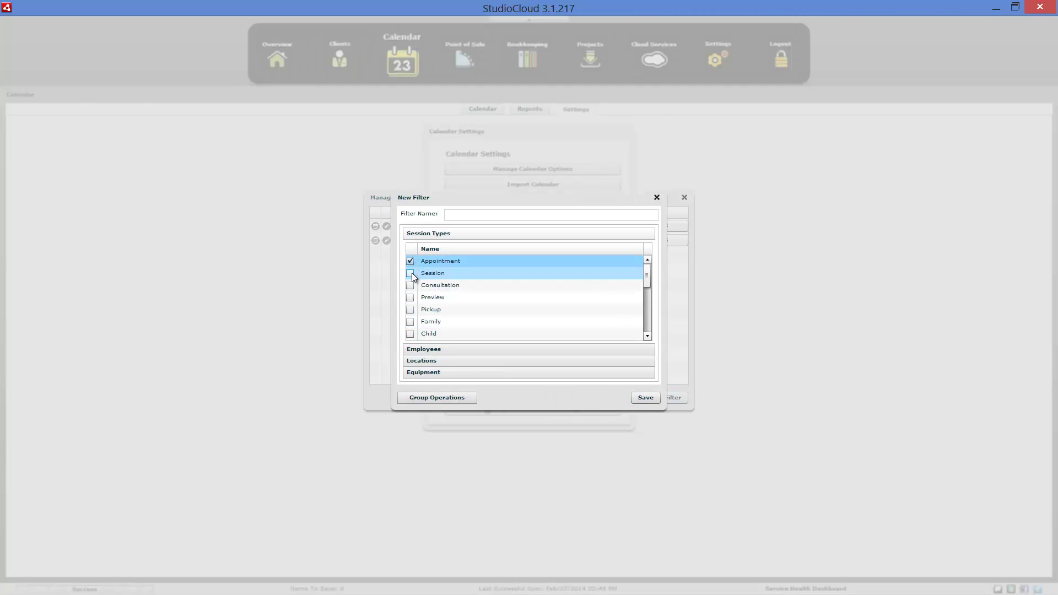
left_click(410, 285)
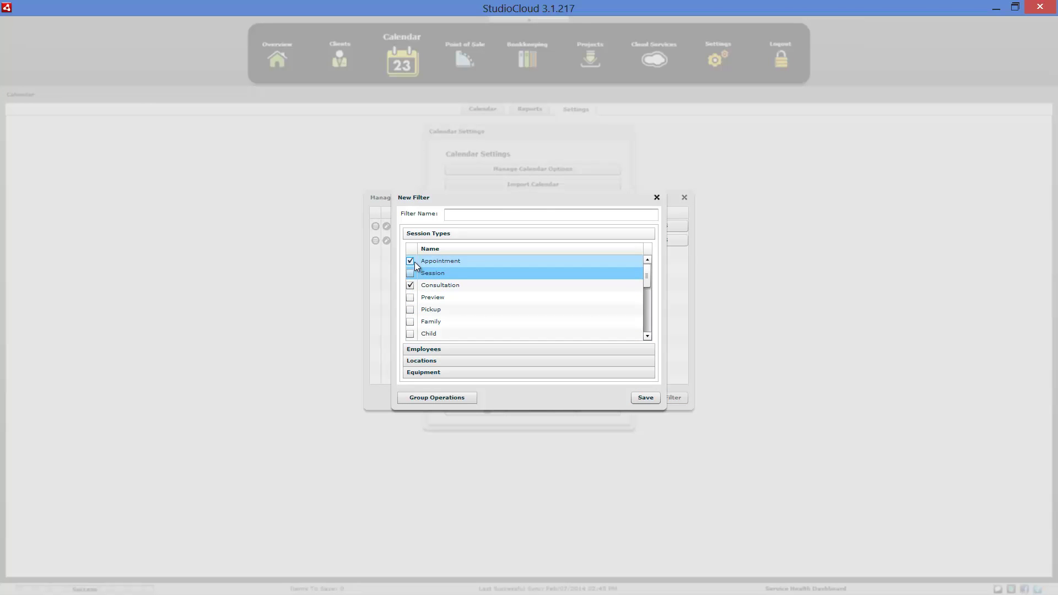
left_click(411, 261)
left_click(409, 284)
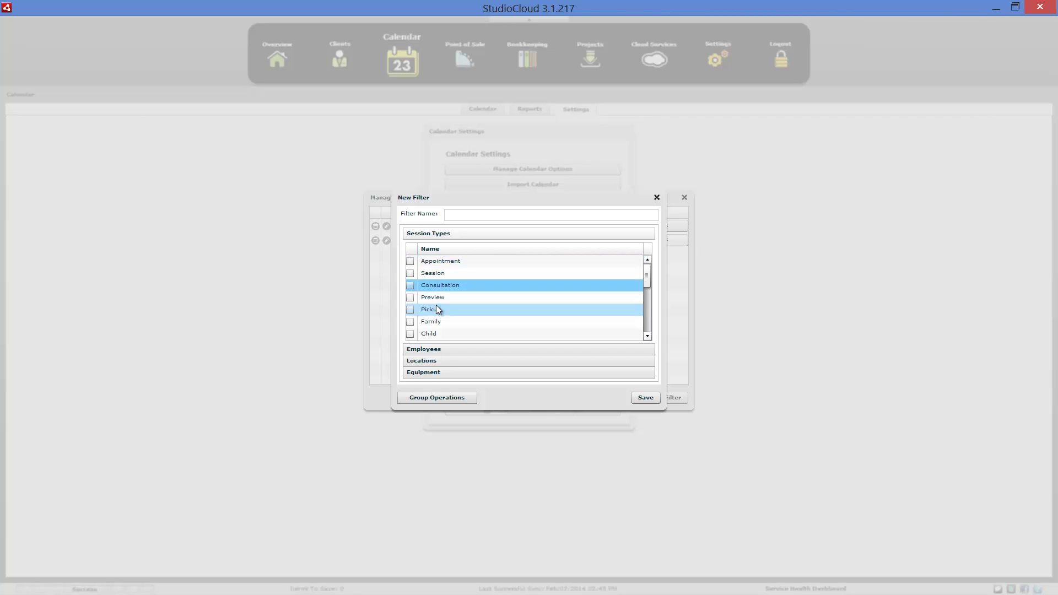
left_click(440, 349)
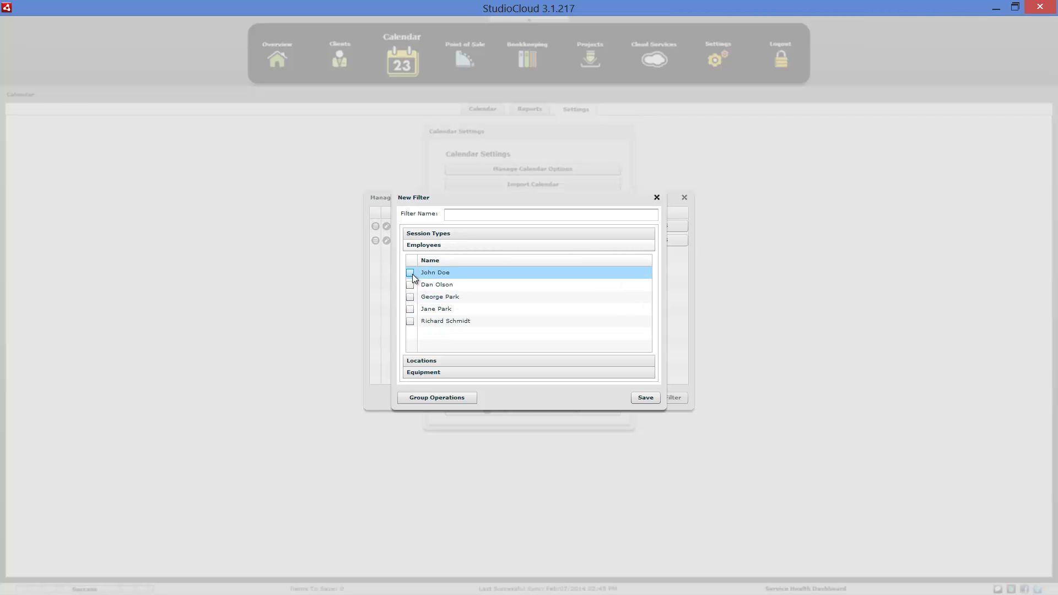
left_click(424, 233)
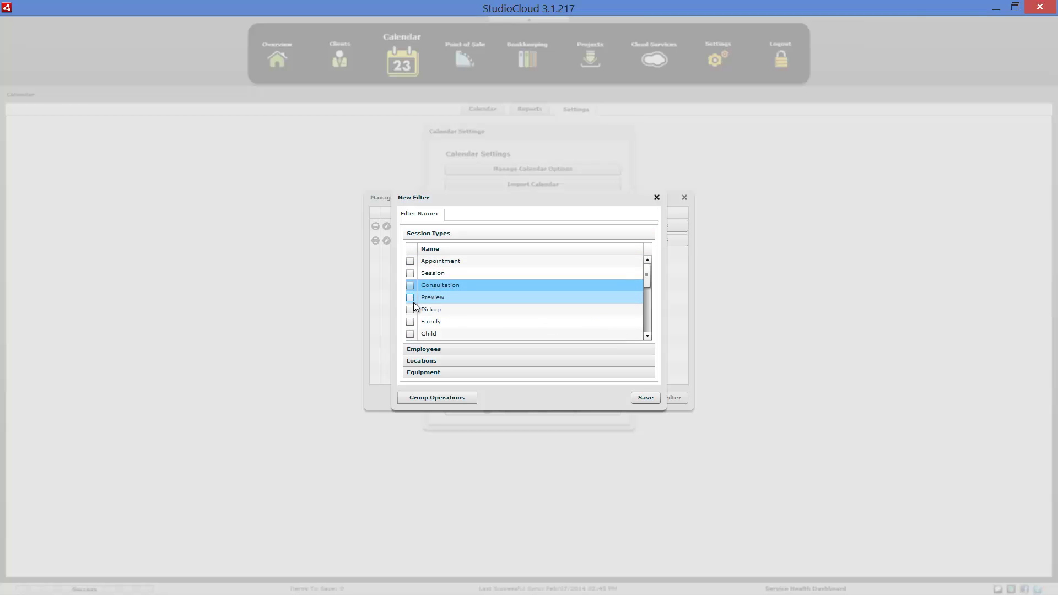
scroll(413, 303, "down", 5)
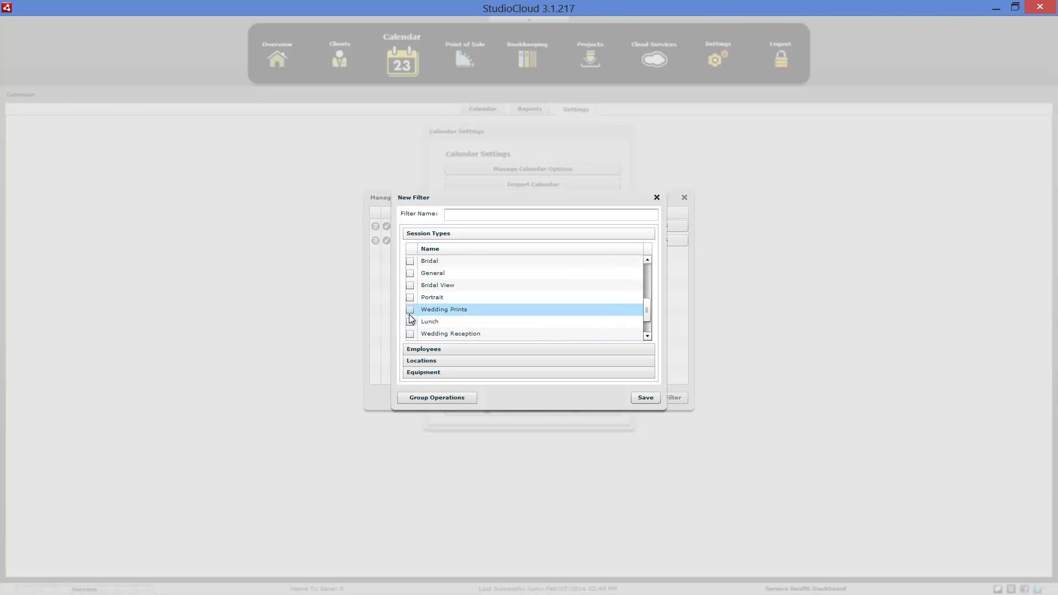
left_click(410, 334)
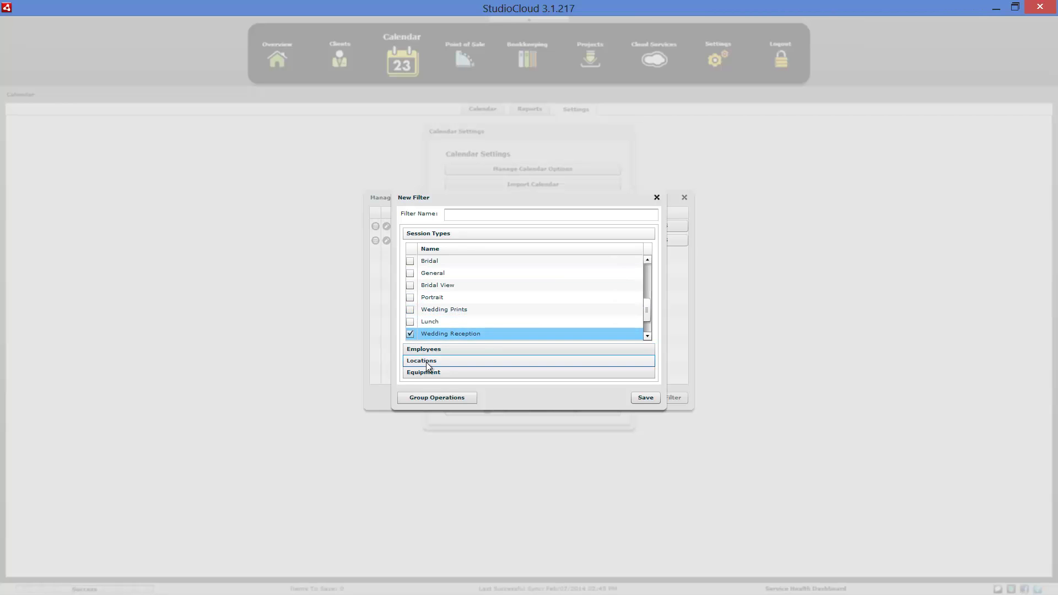
left_click(425, 361)
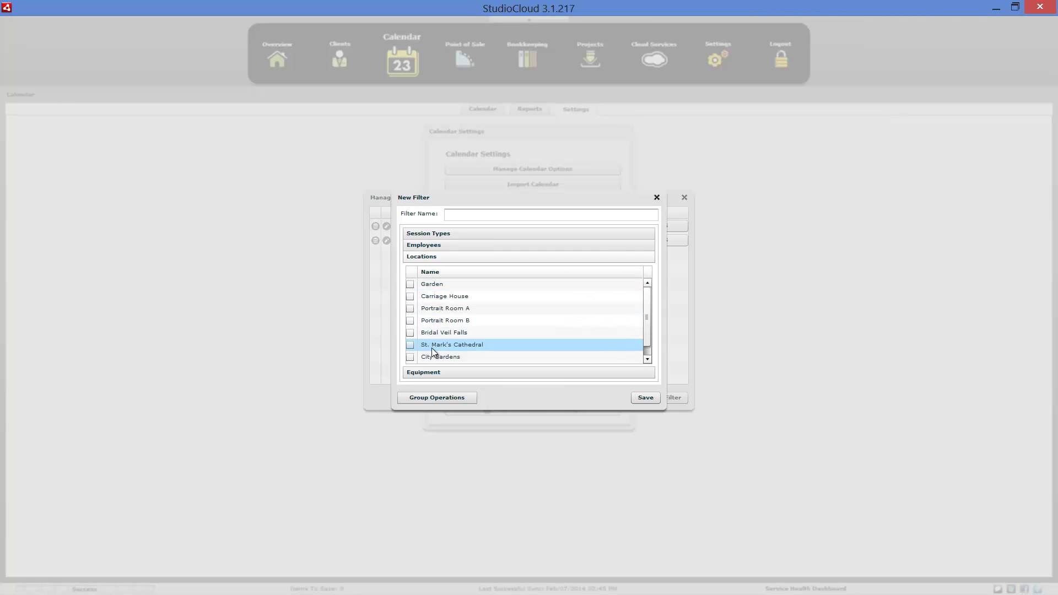
left_click(410, 284)
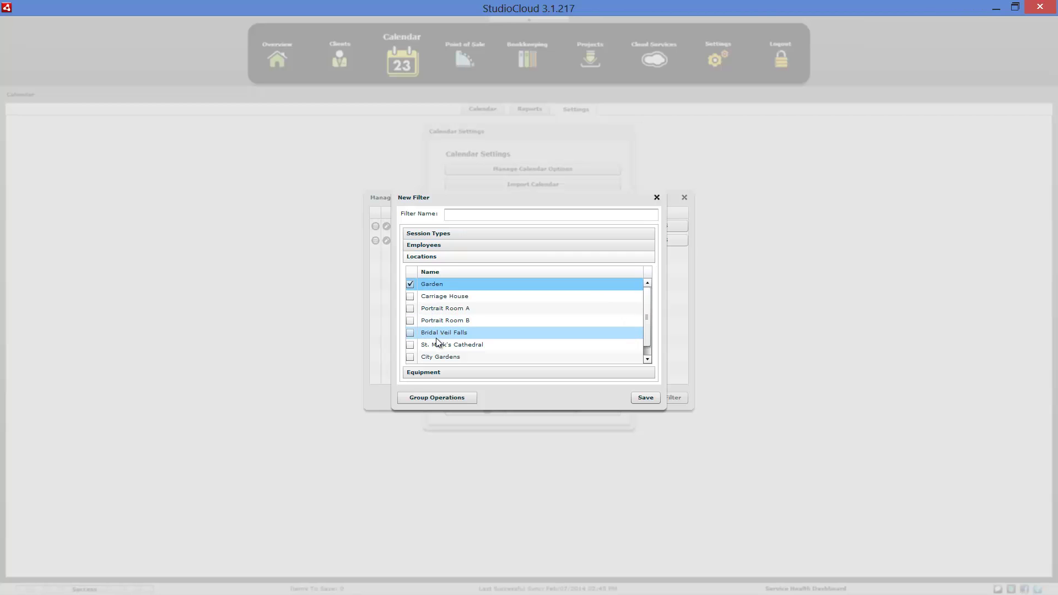
Include all equipment and all employees in the filter using Select All Filter Fields
left_click(432, 377)
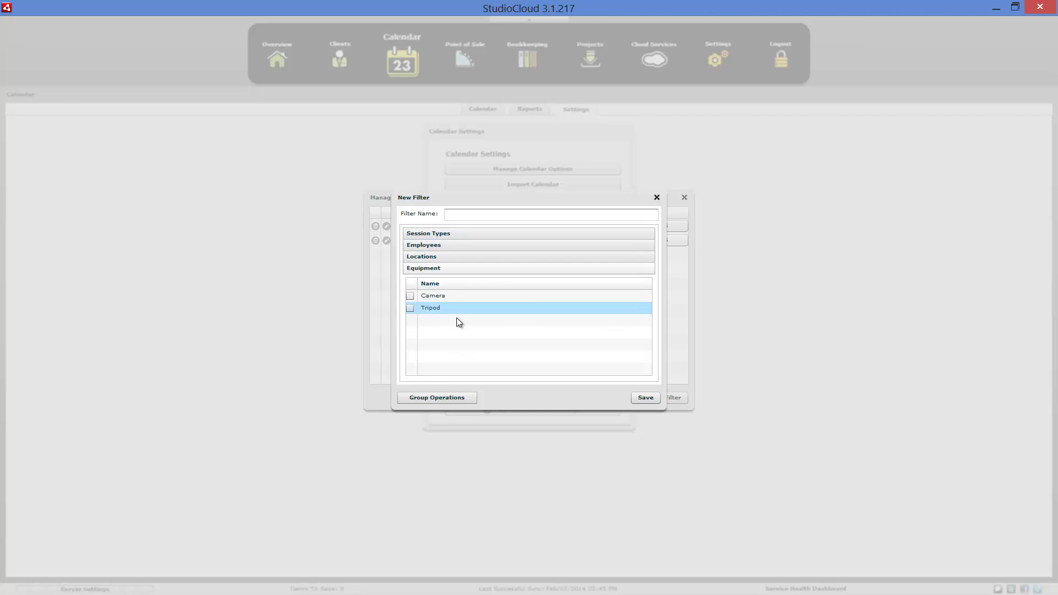
left_click(452, 397)
left_click(454, 407)
left_click(442, 257)
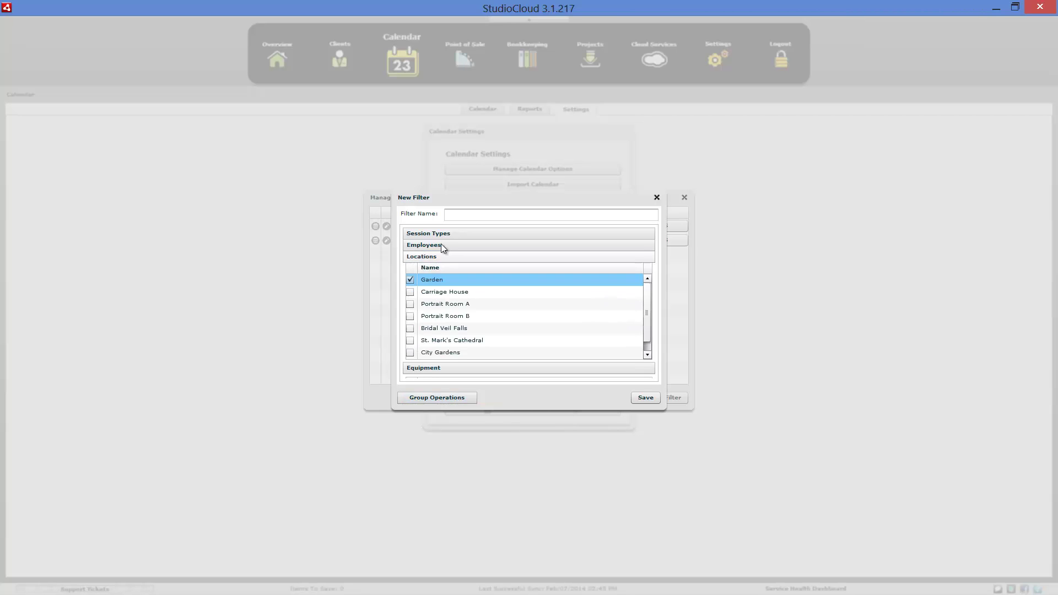
left_click(440, 245)
left_click(443, 398)
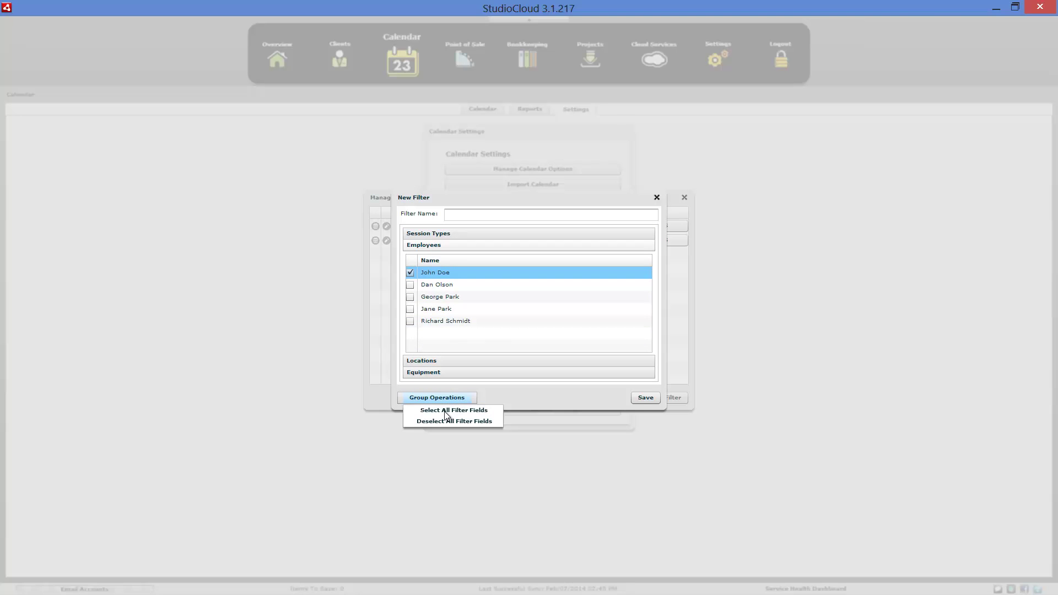
left_click(453, 410)
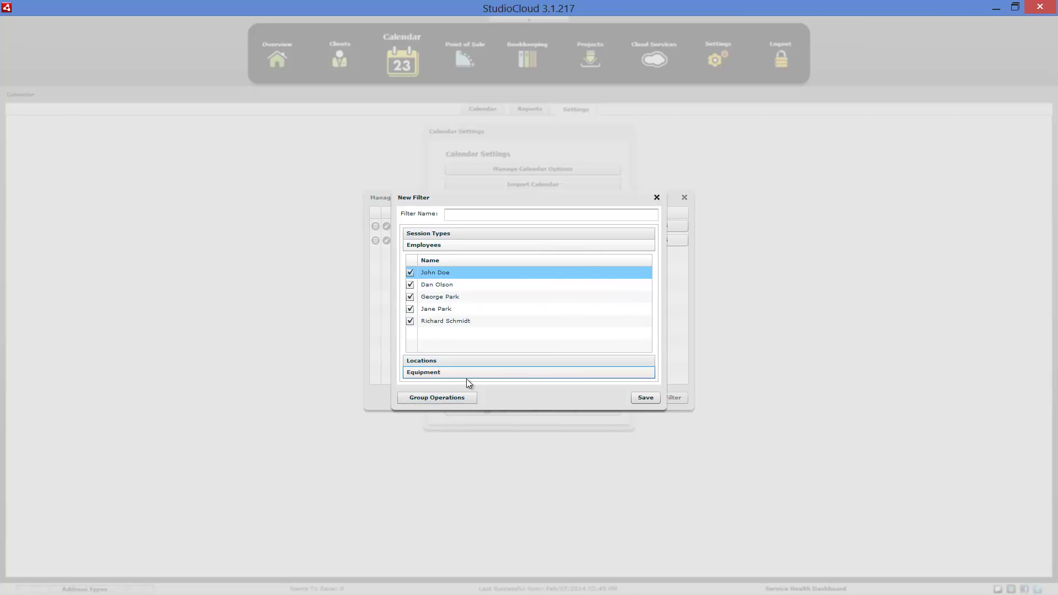
Discard the new filter, then view and select the first filter's ICS link before closing it
left_click(656, 197)
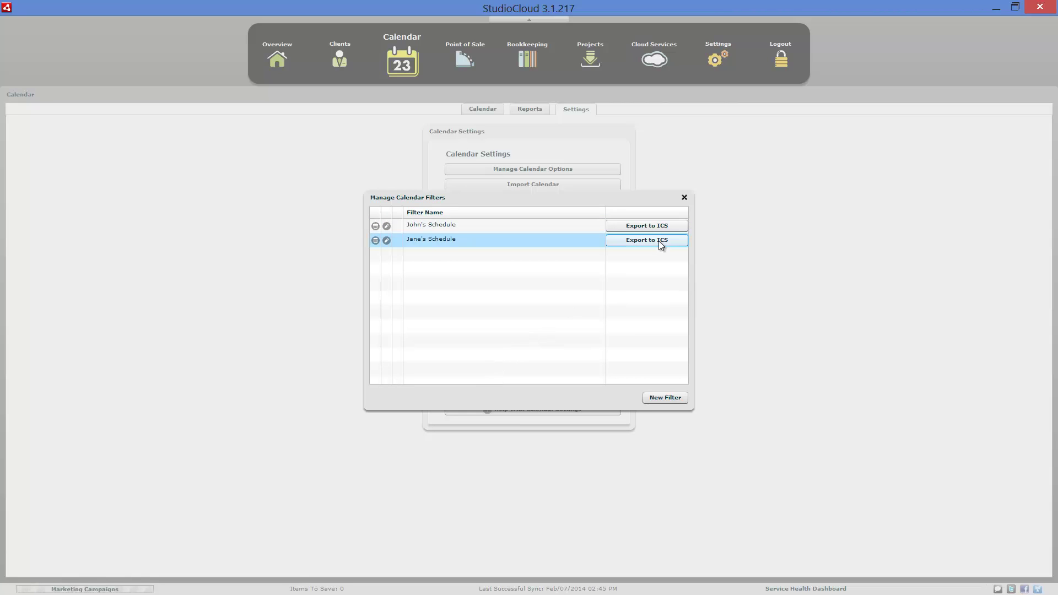
left_click(649, 227)
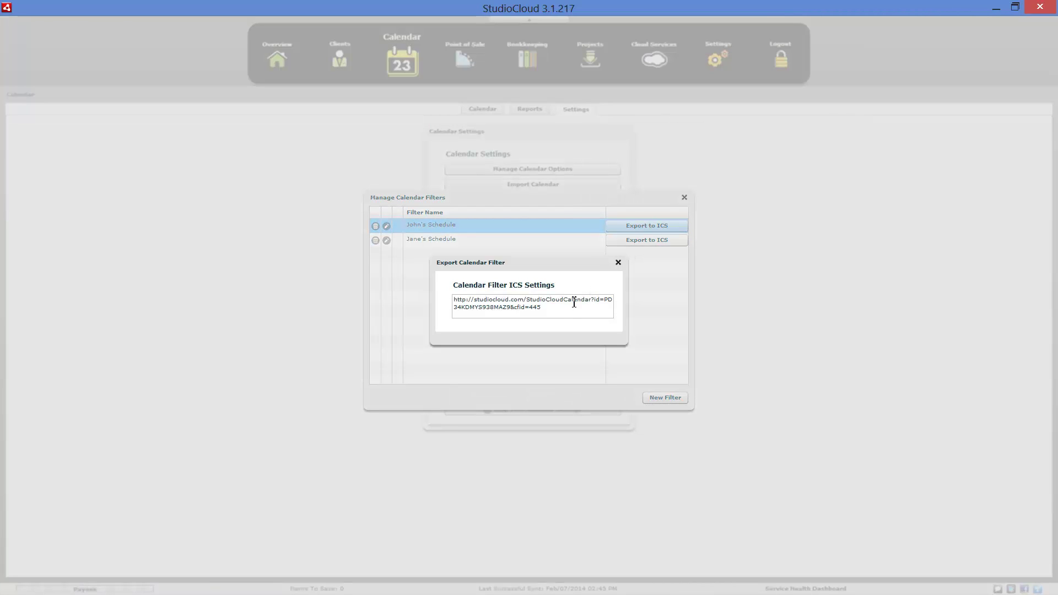
triple_click(478, 304)
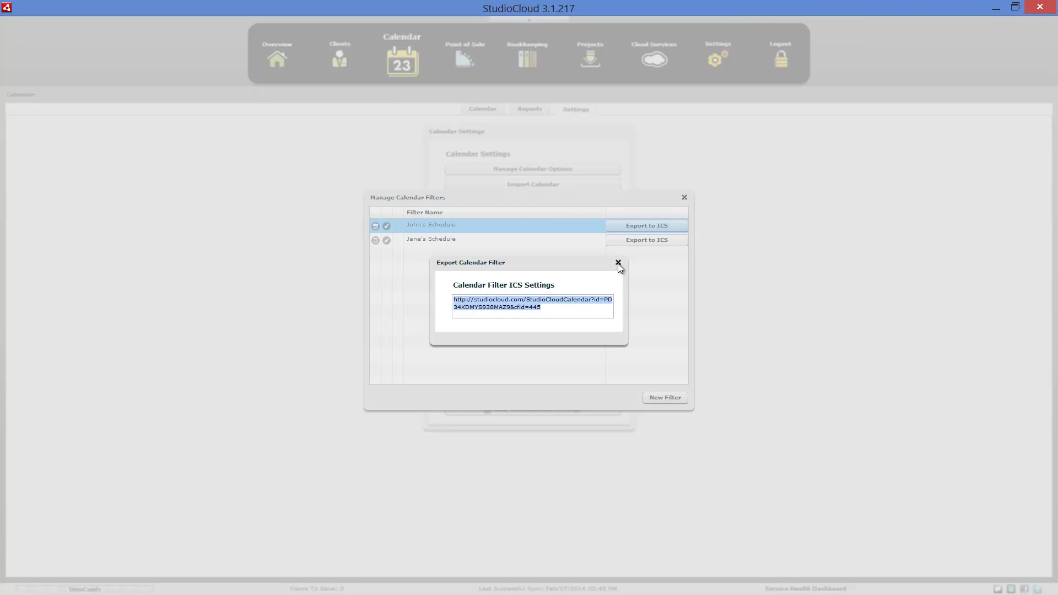
left_click(617, 263)
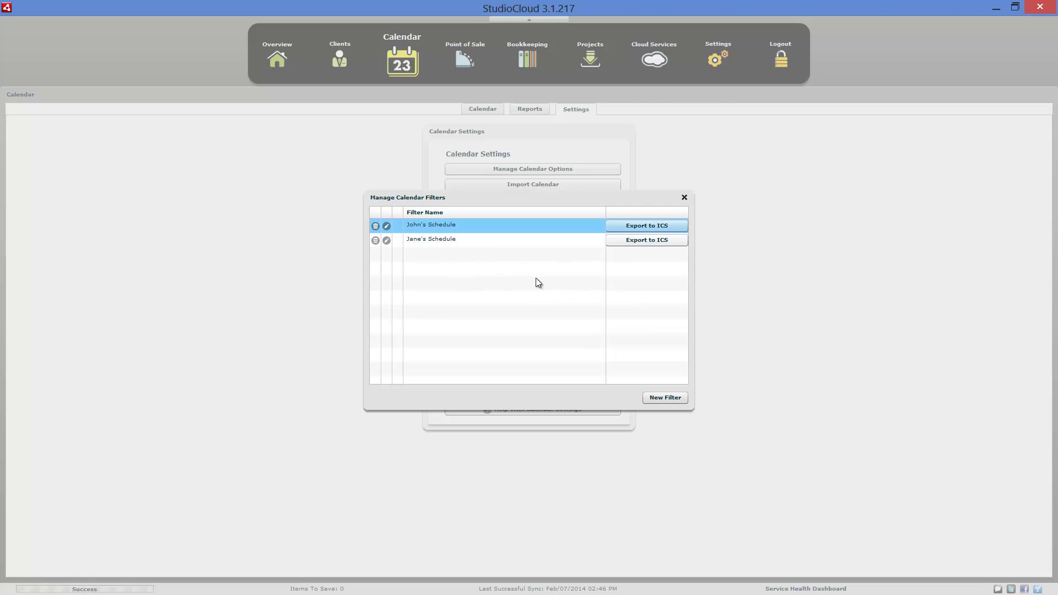
Close the filter list, open Import Calendar, and review the Import Options sources
left_click(685, 199)
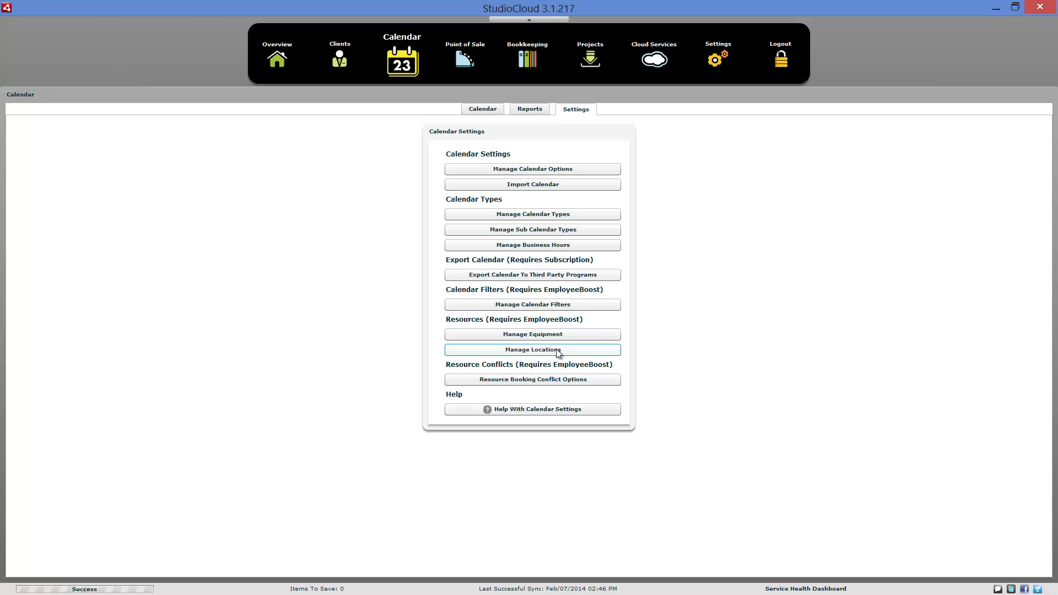
left_click(541, 188)
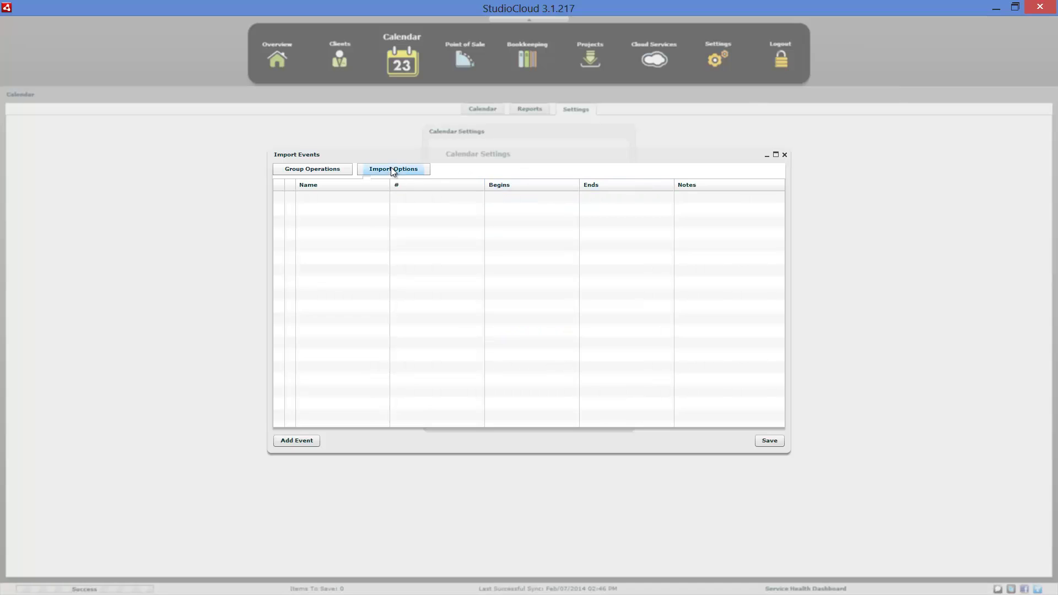
left_click(391, 168)
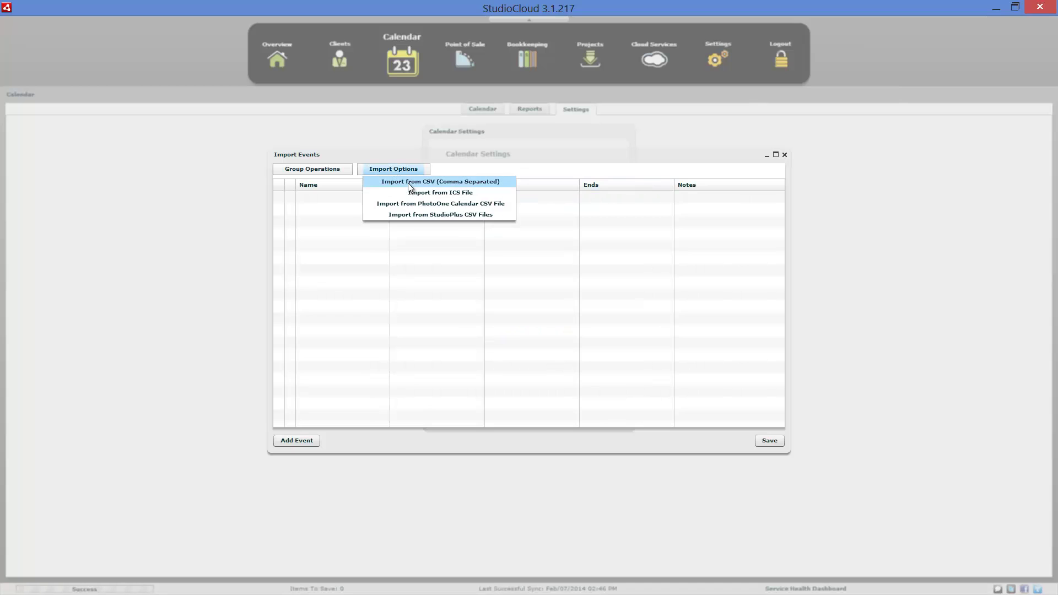
left_click(516, 279)
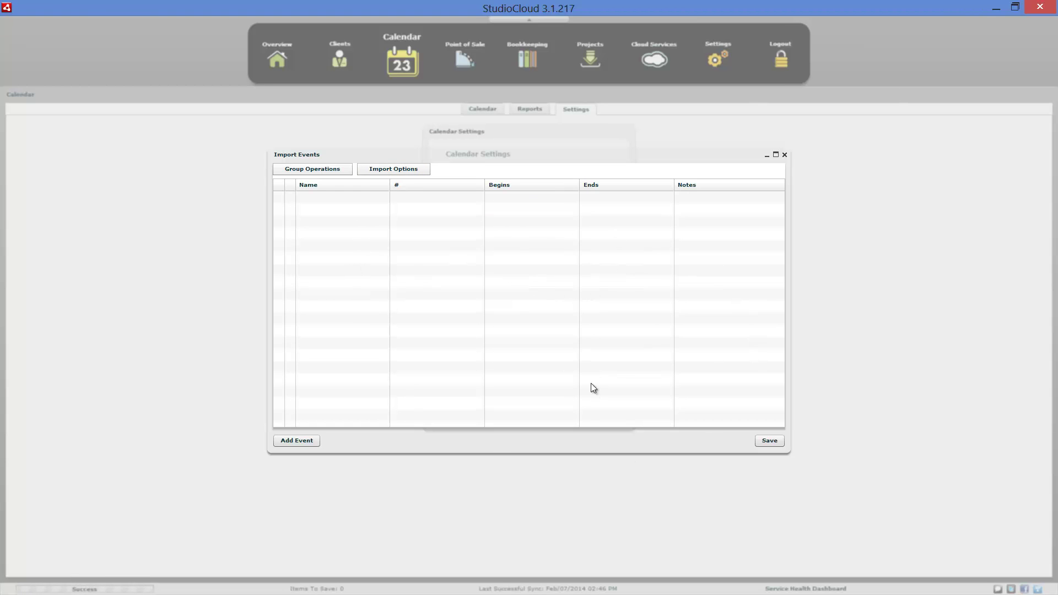
Close the import window and keep 'Export calendar to Outlook, iCal, iPhone' enabled, dismissing its notices
left_click(787, 155)
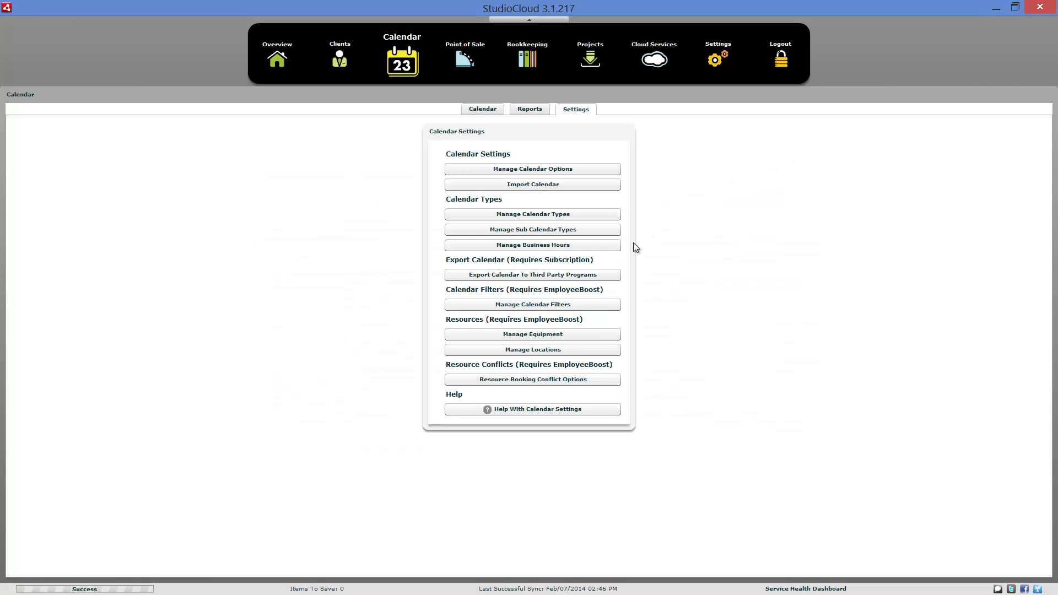
left_click(531, 274)
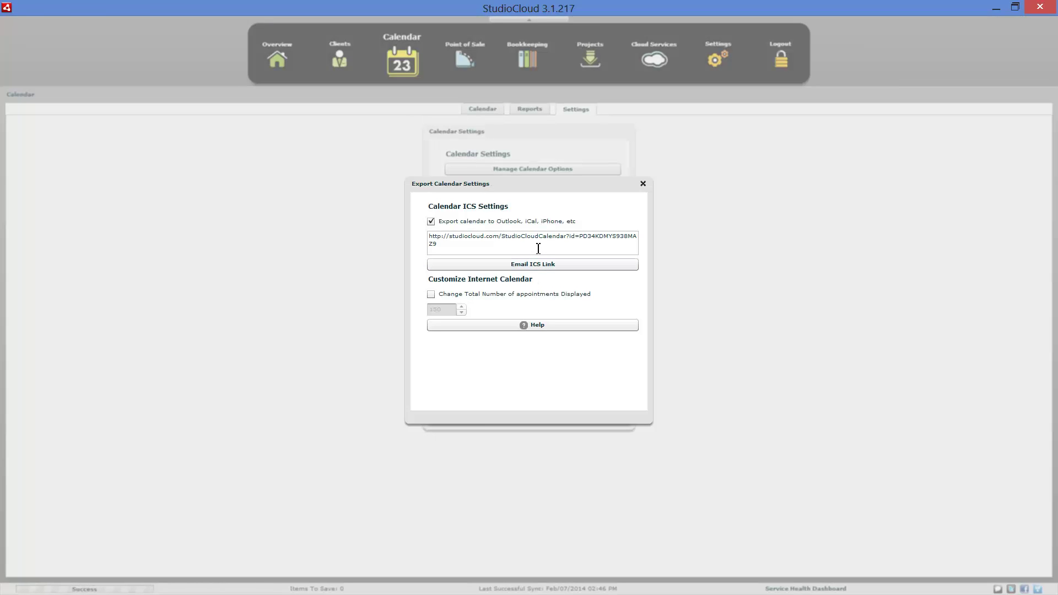
left_click(431, 220)
left_click(530, 325)
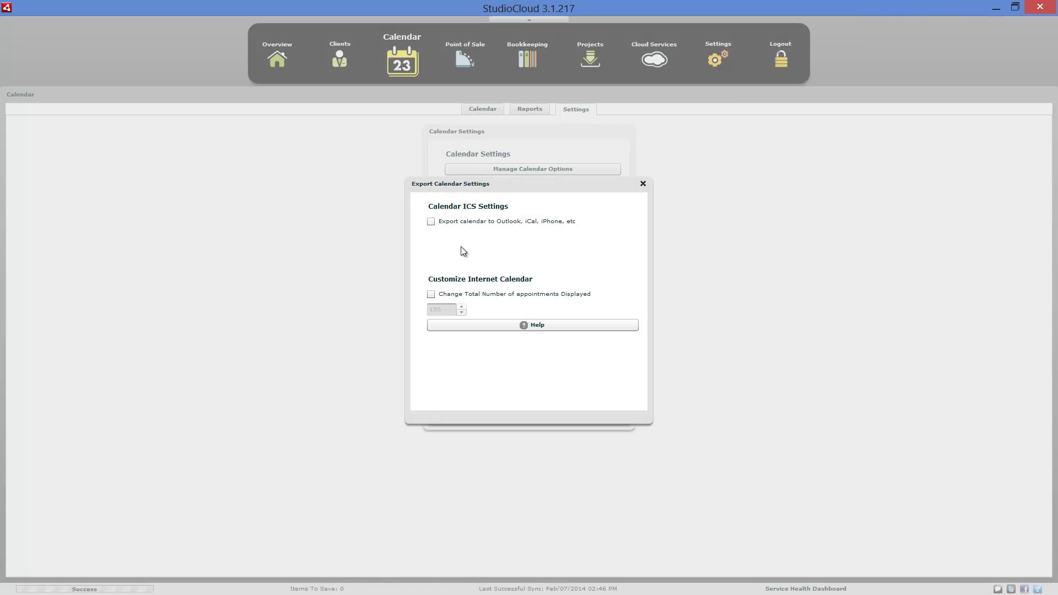
left_click(431, 222)
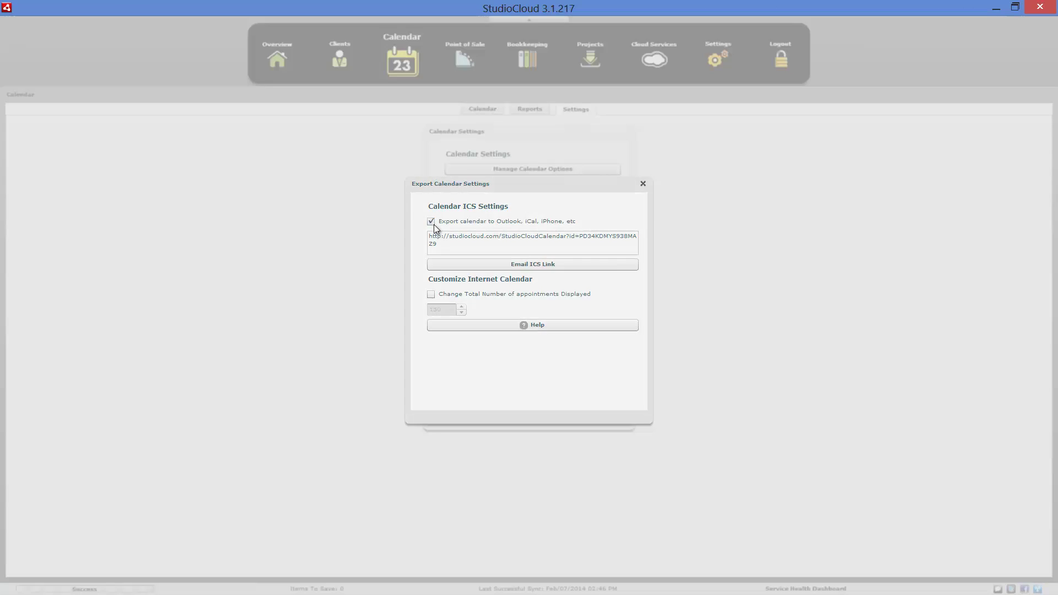
left_click(528, 328)
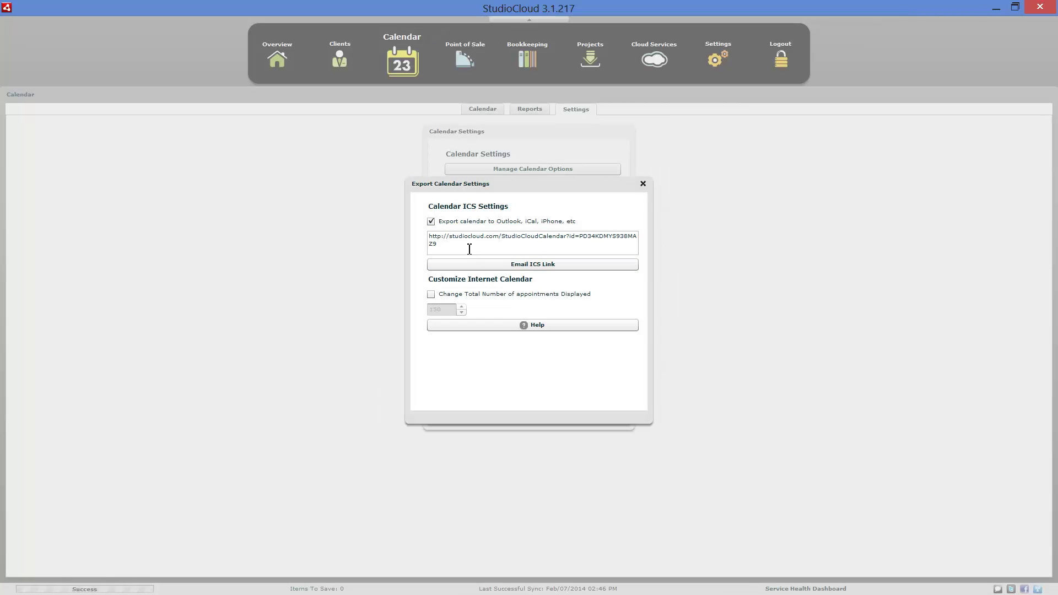
left_click_drag(468, 248, 418, 230)
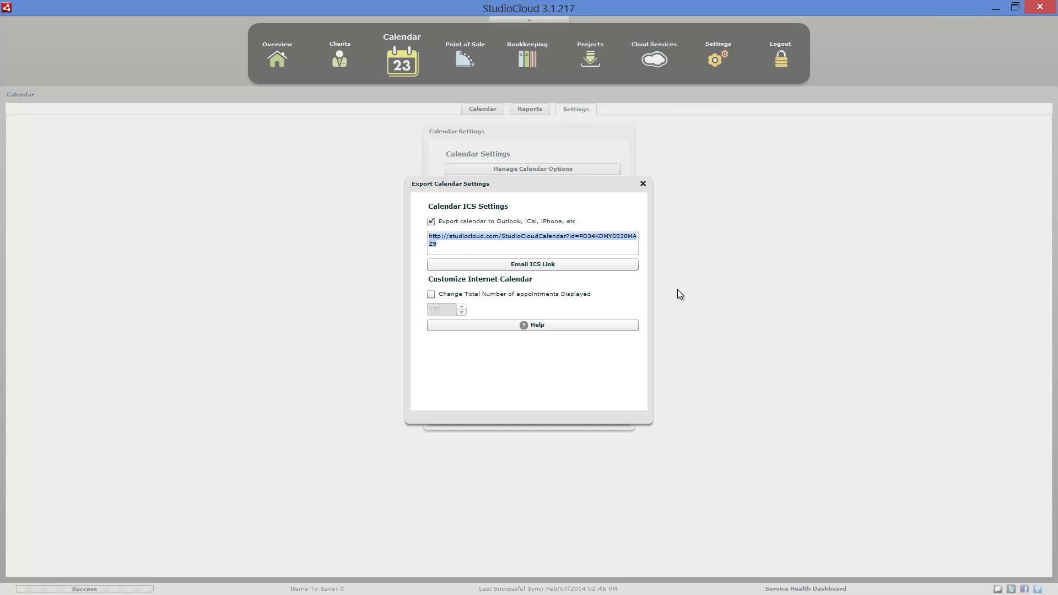
Try changing the total appointment limit from 150 to 900
left_click(486, 295)
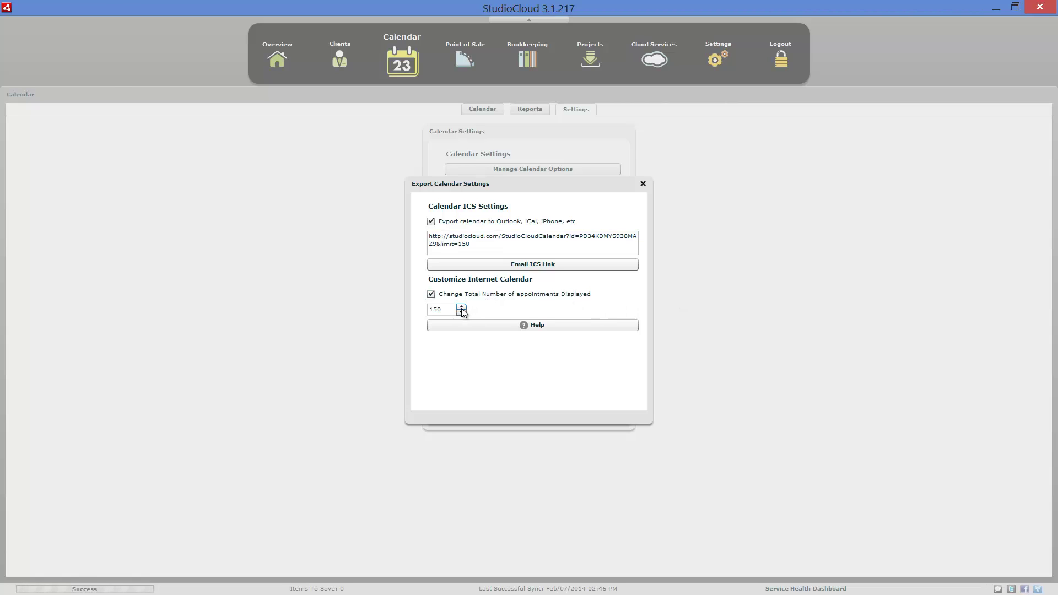
left_click(430, 296)
left_click(431, 295)
left_click_drag(442, 311, 417, 311)
type("900")
left_click(475, 296)
left_click(471, 296)
Leave the appointment limit unchecked and close the export calendar settings
left_click(471, 296)
left_click(471, 296)
left_click(471, 297)
left_click(471, 296)
left_click(470, 296)
left_click(470, 296)
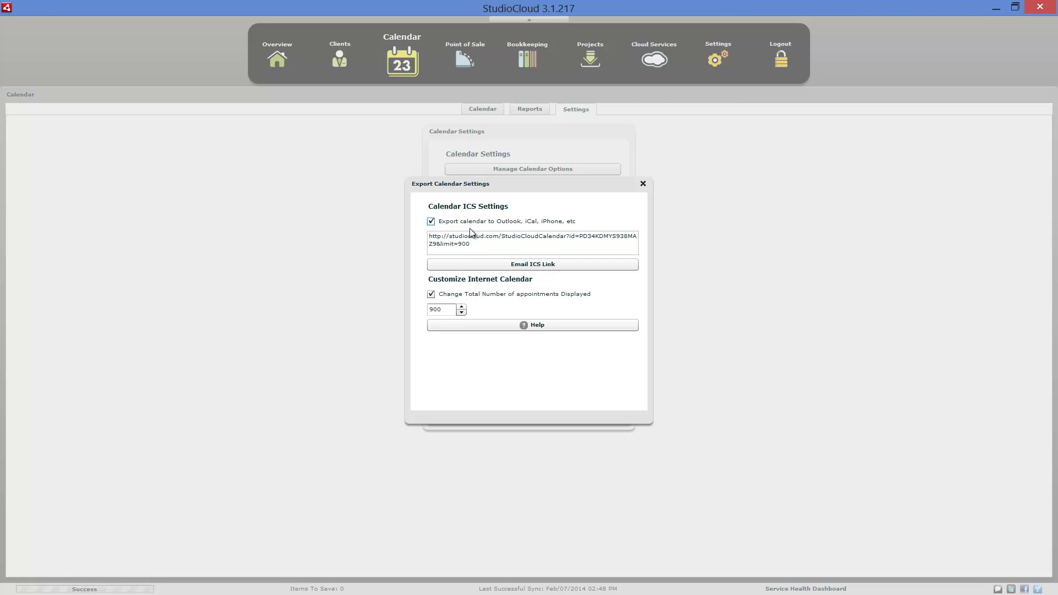
left_click(489, 294)
left_click(489, 293)
left_click(489, 294)
left_click_drag(562, 246, 428, 243)
left_click(642, 184)
left_click(573, 308)
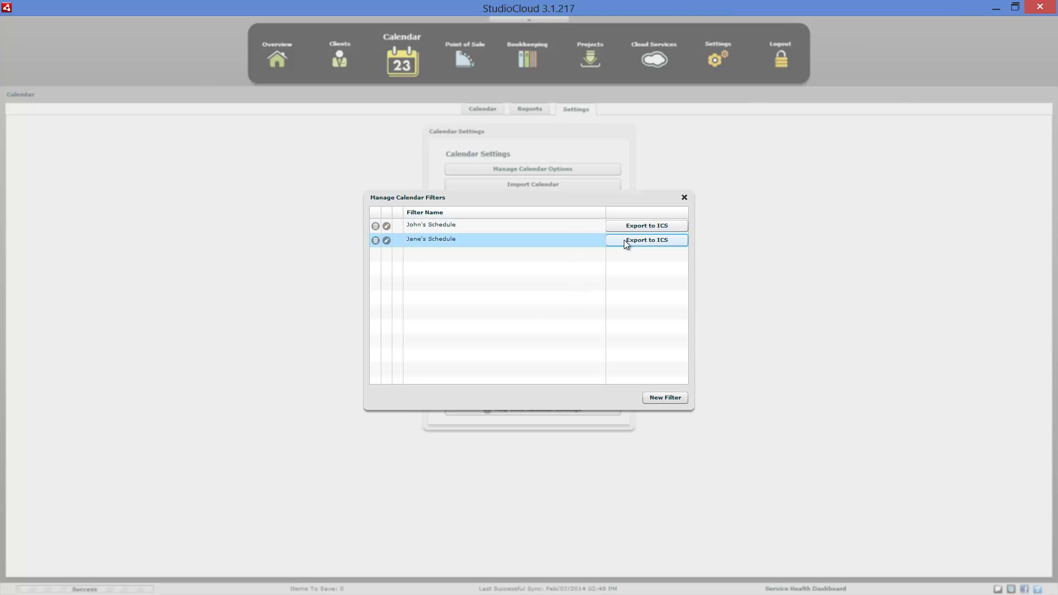
left_click(685, 197)
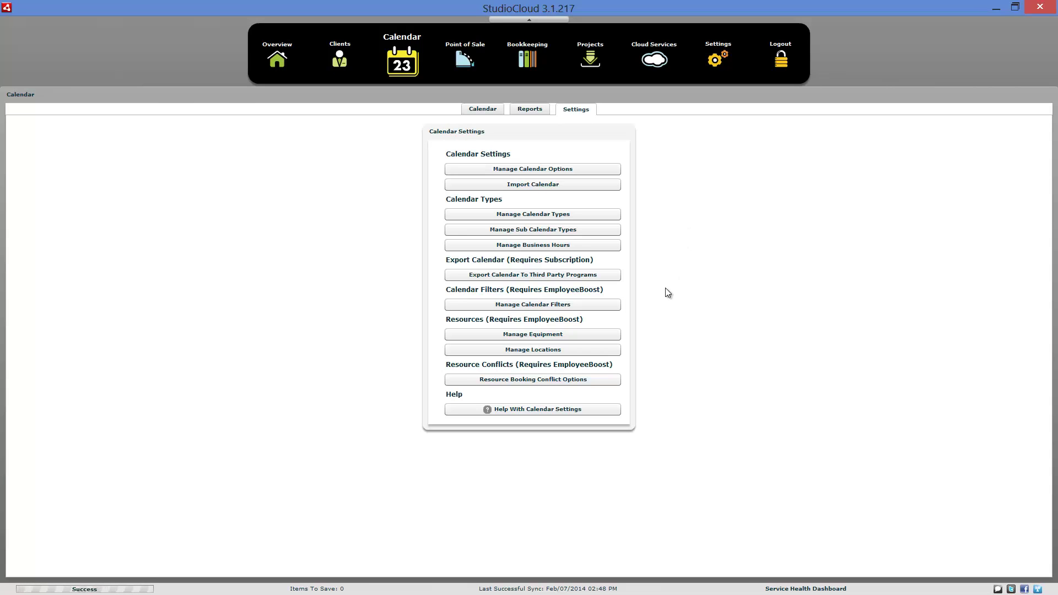
left_click(534, 334)
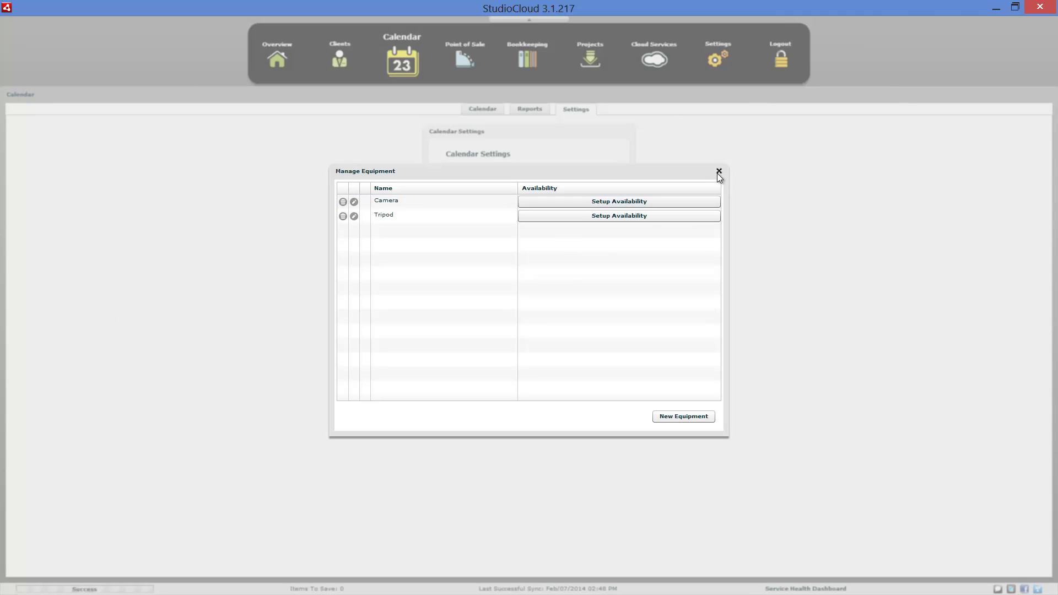
left_click(719, 171)
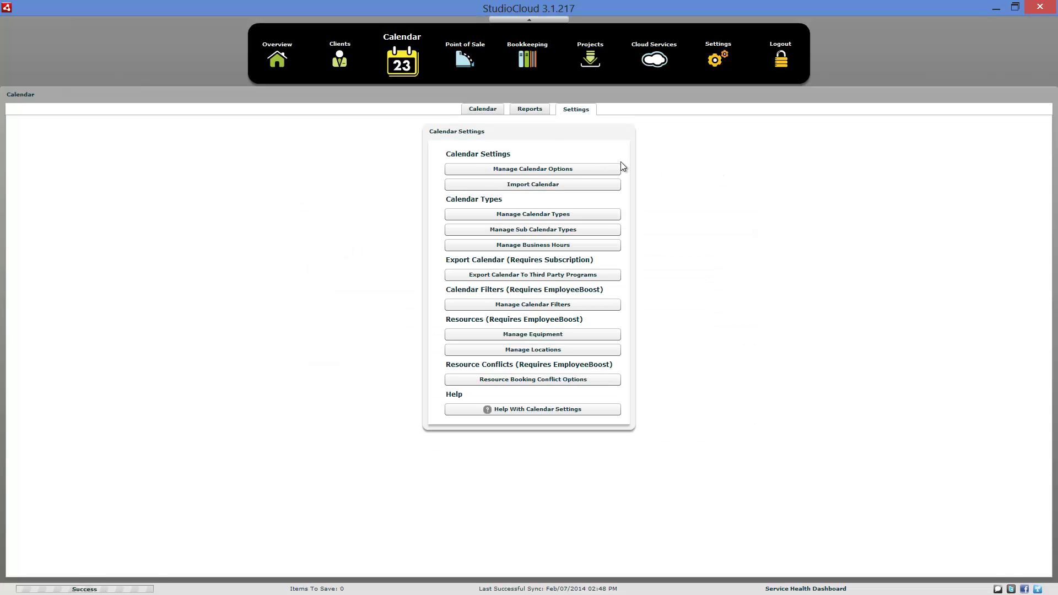
Switch to the month calendar, show the Agenda list, and toggle Enable Filter on then off
left_click(487, 109)
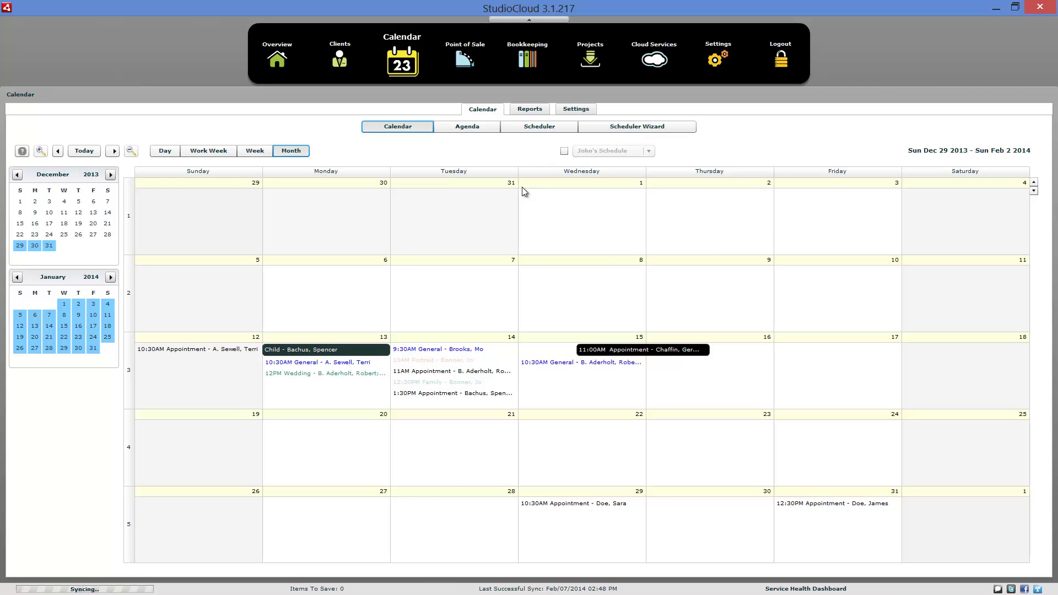
left_click(471, 128)
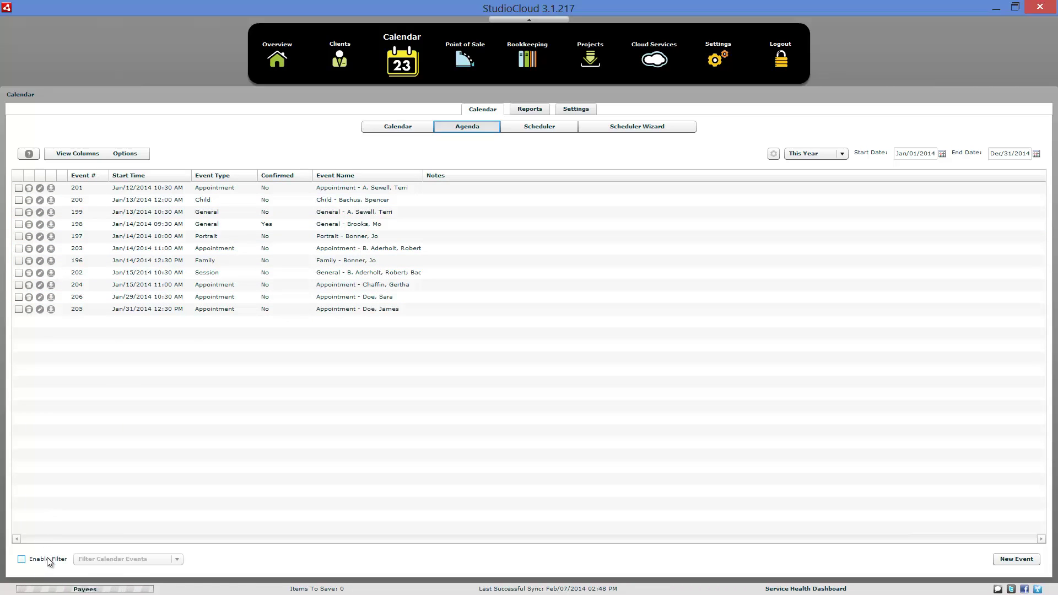
left_click(48, 558)
left_click(49, 559)
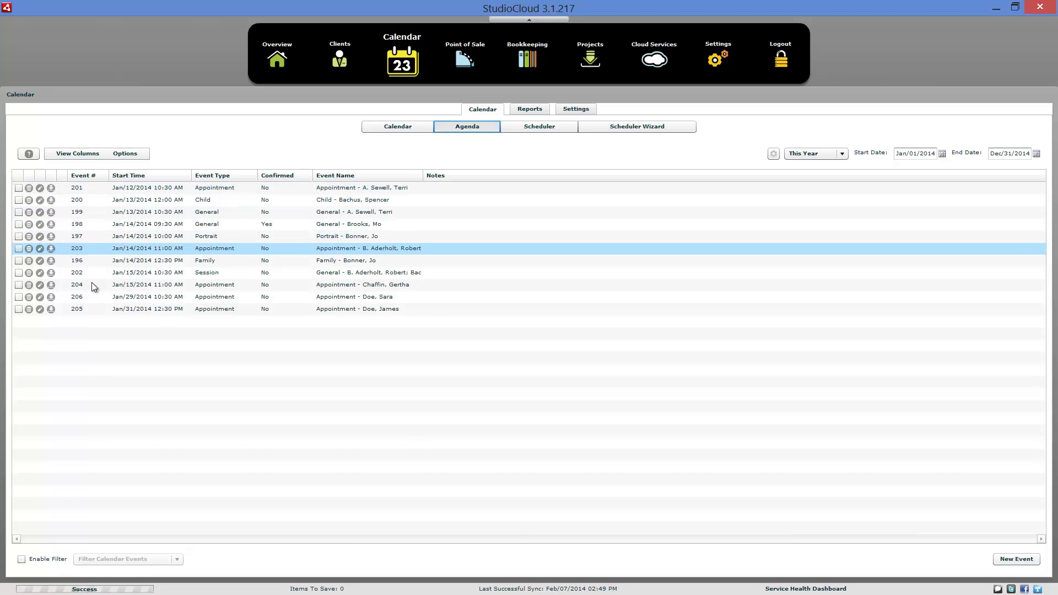
Browse the agenda Options, then tick events 201, 200, 199 and 198
left_click(134, 156)
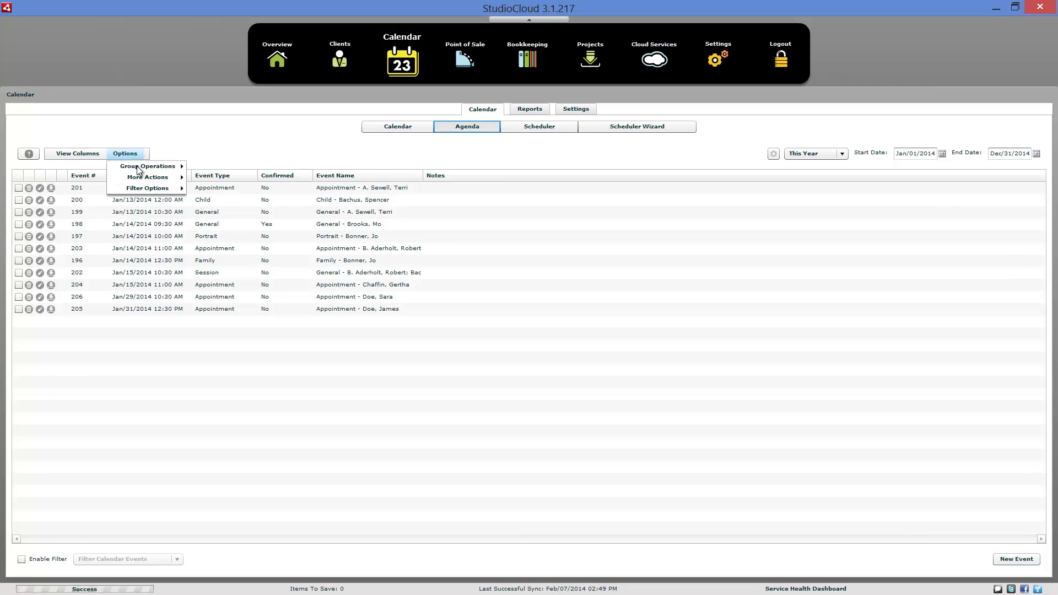
mouse_move(136, 167)
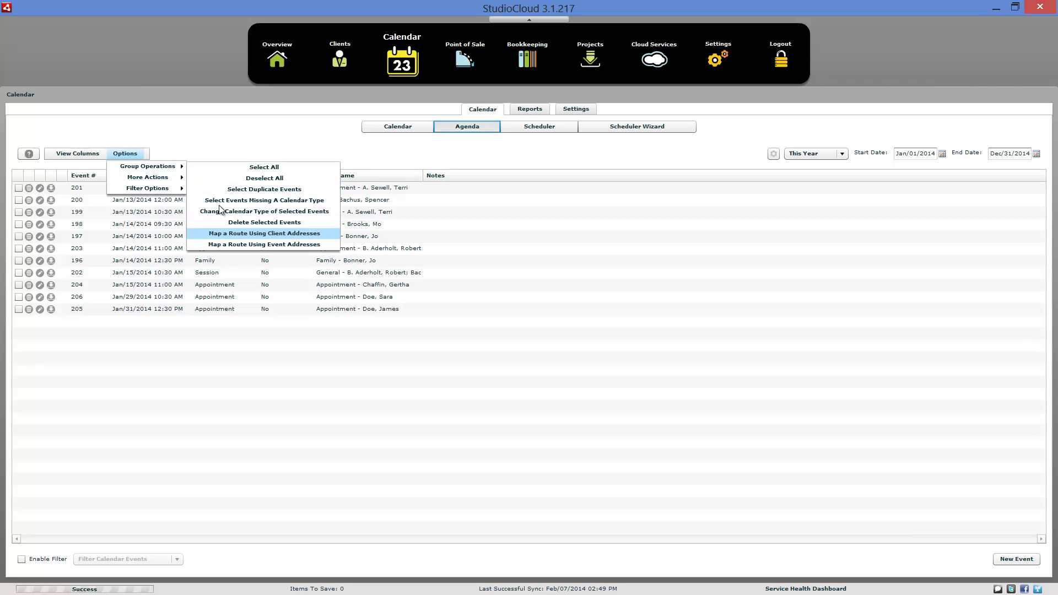
left_click(207, 136)
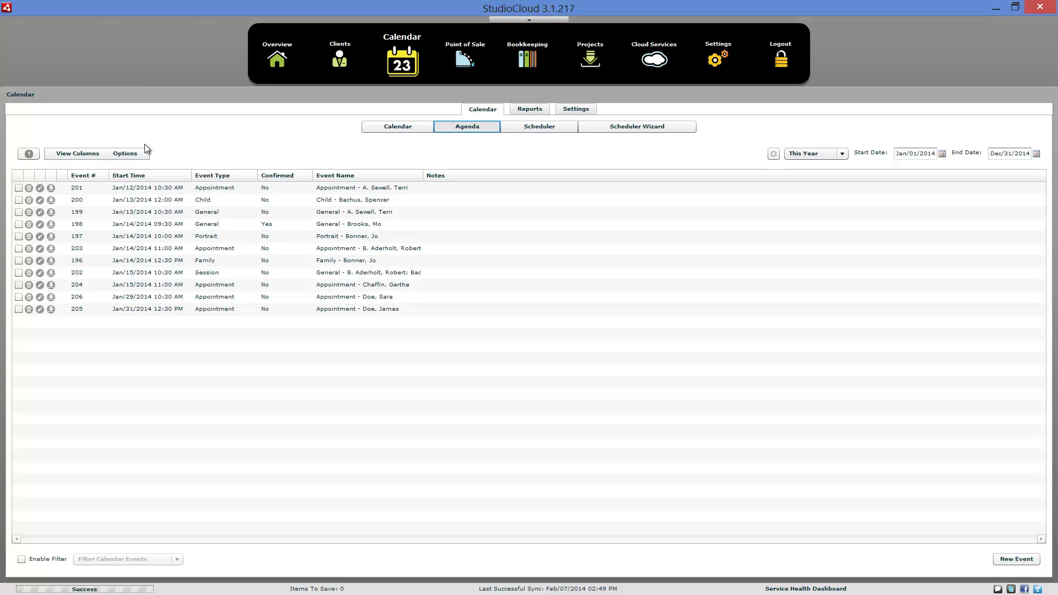
left_click(19, 188)
left_click(19, 200)
left_click(19, 212)
left_click(19, 224)
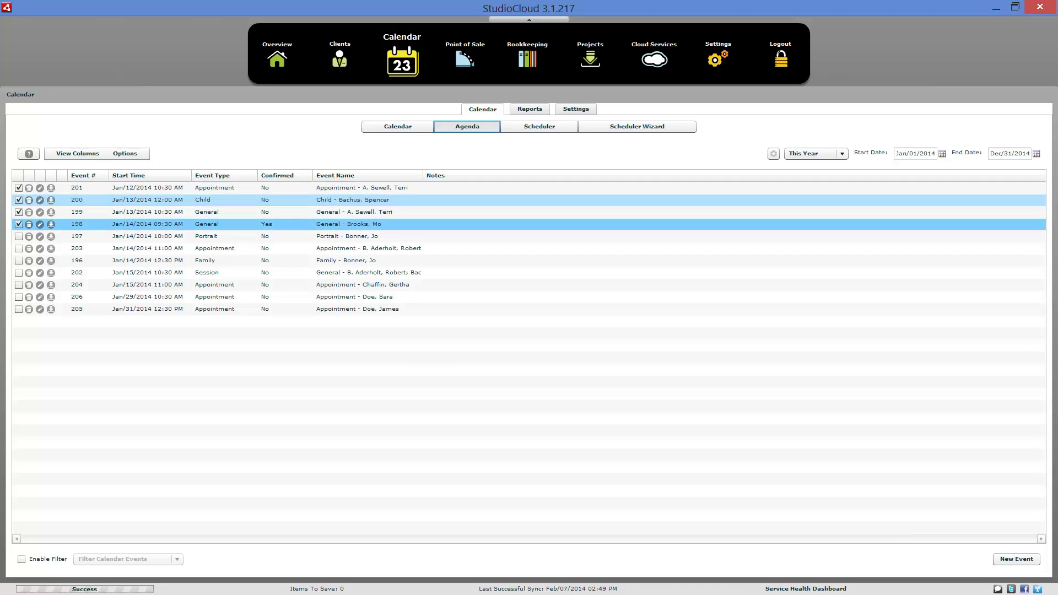
Browse Options and View Columns, then return to the month calendar
left_click(124, 157)
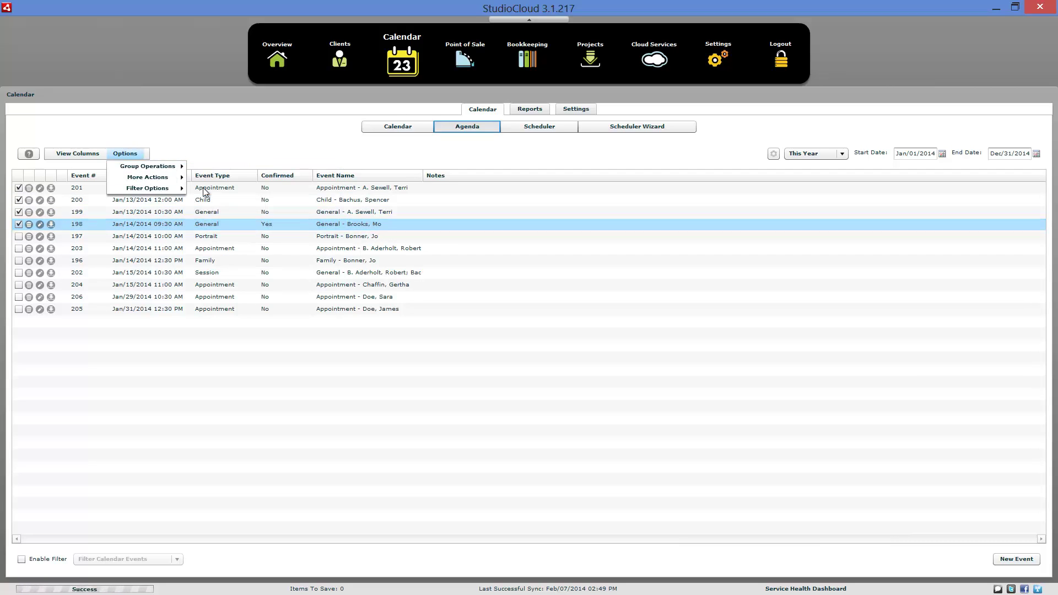
mouse_move(178, 167)
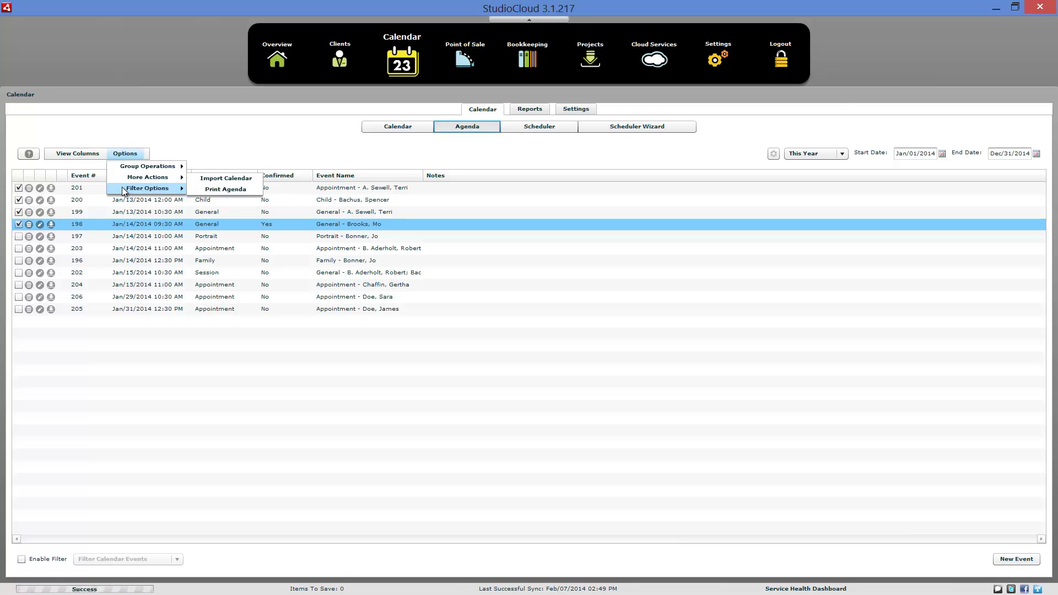
left_click(87, 155)
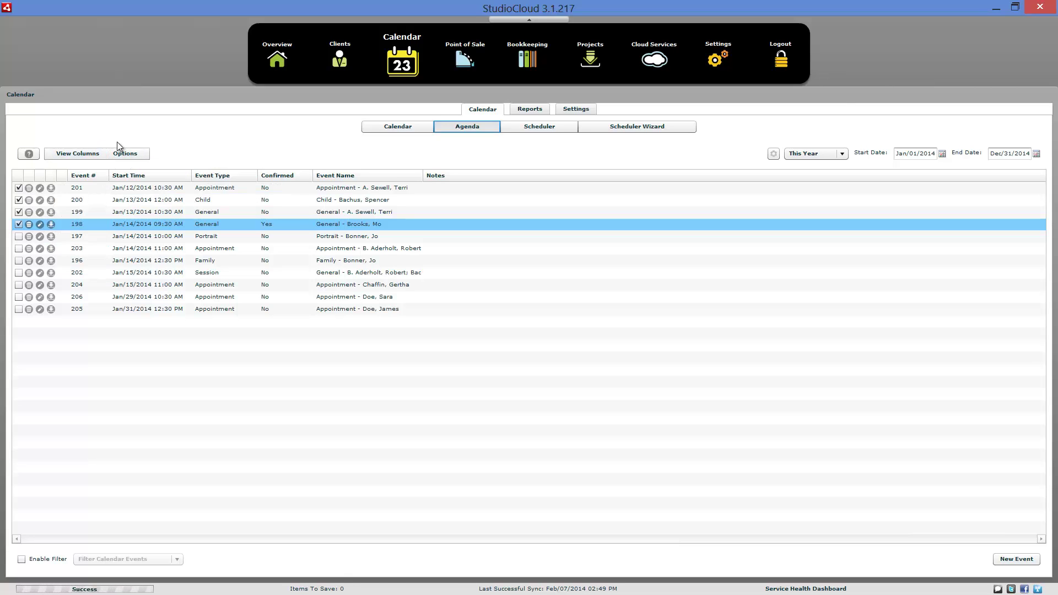
left_click(376, 130)
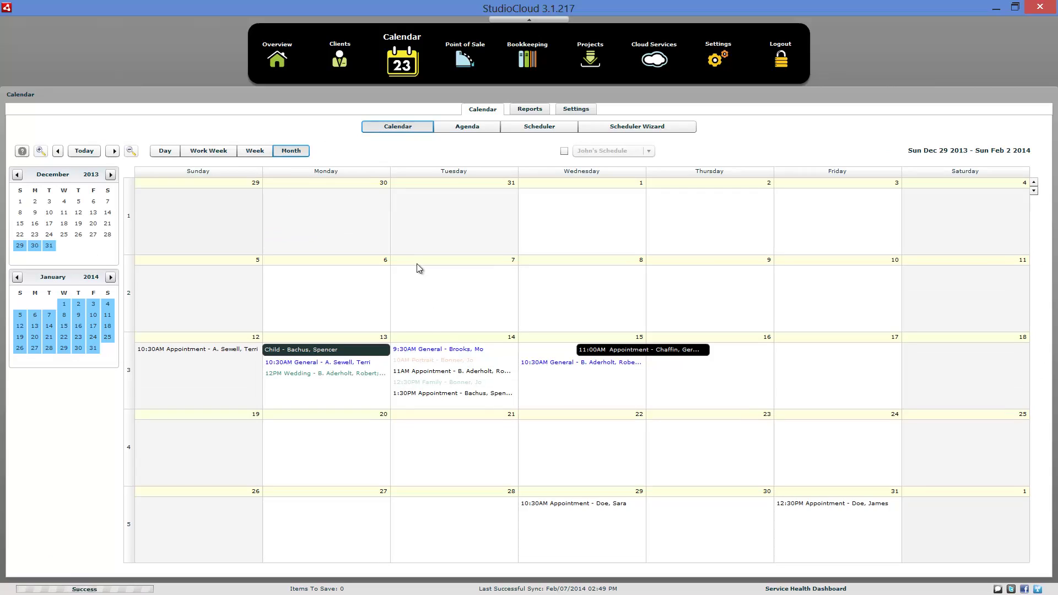
Open the Jan 14 9:30 AM session #198 and browse its More Actions and ProSelect Integration menus
double_click(433, 351)
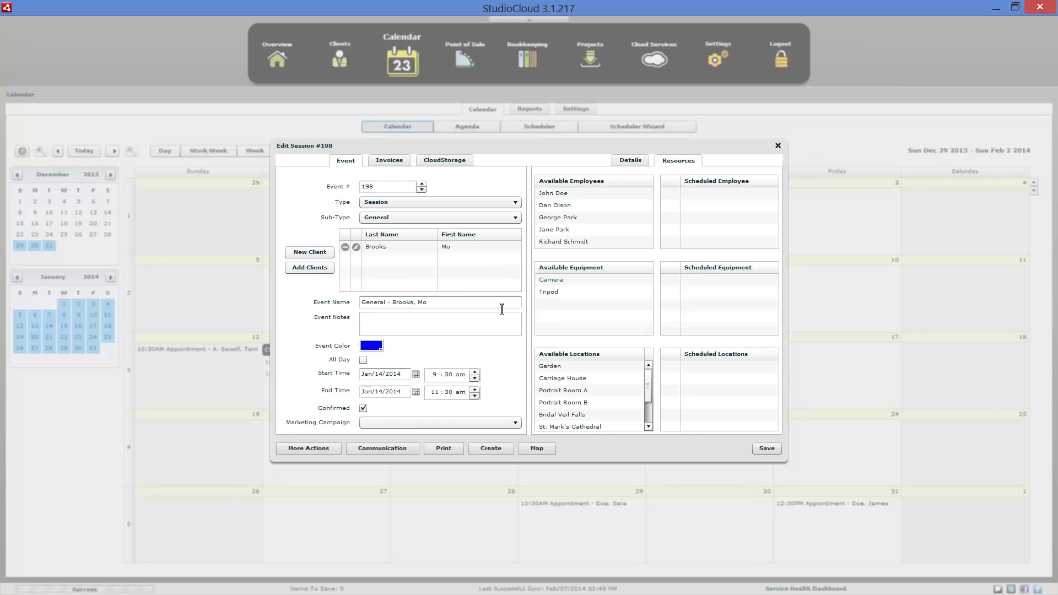
left_click(328, 449)
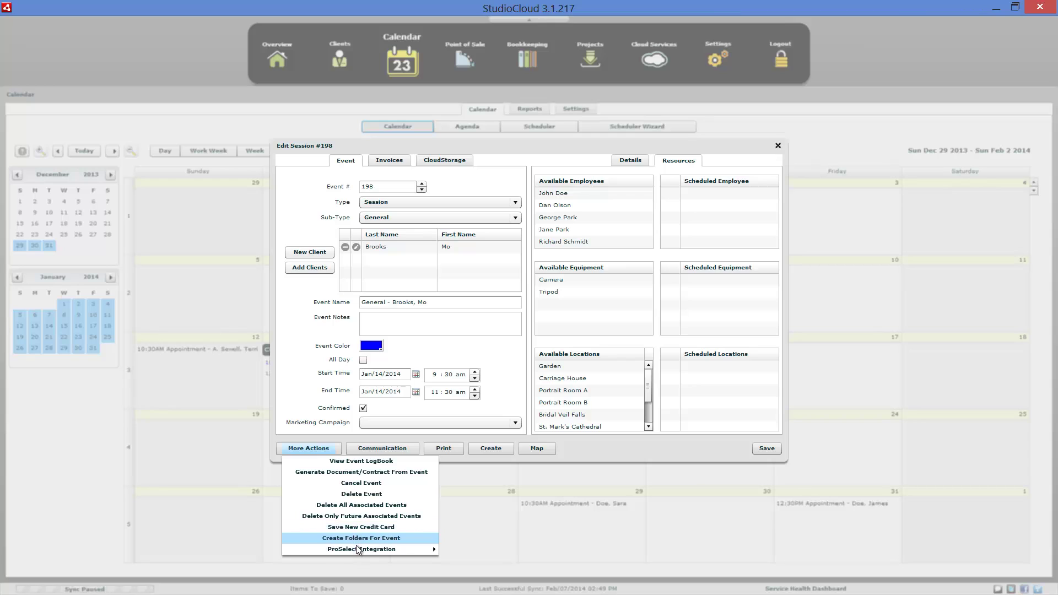
mouse_move(356, 547)
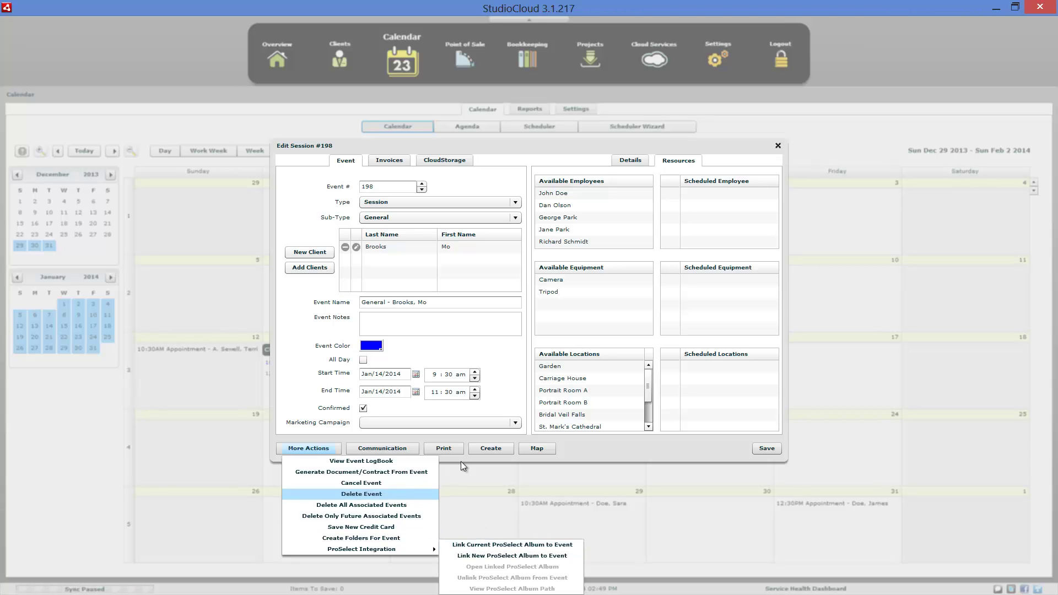
left_click(513, 387)
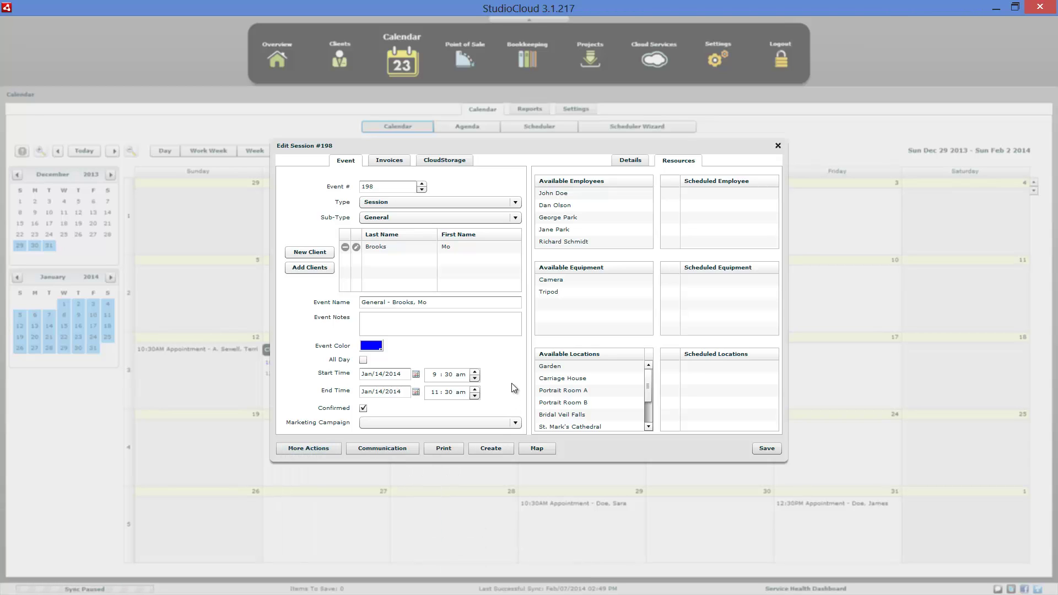